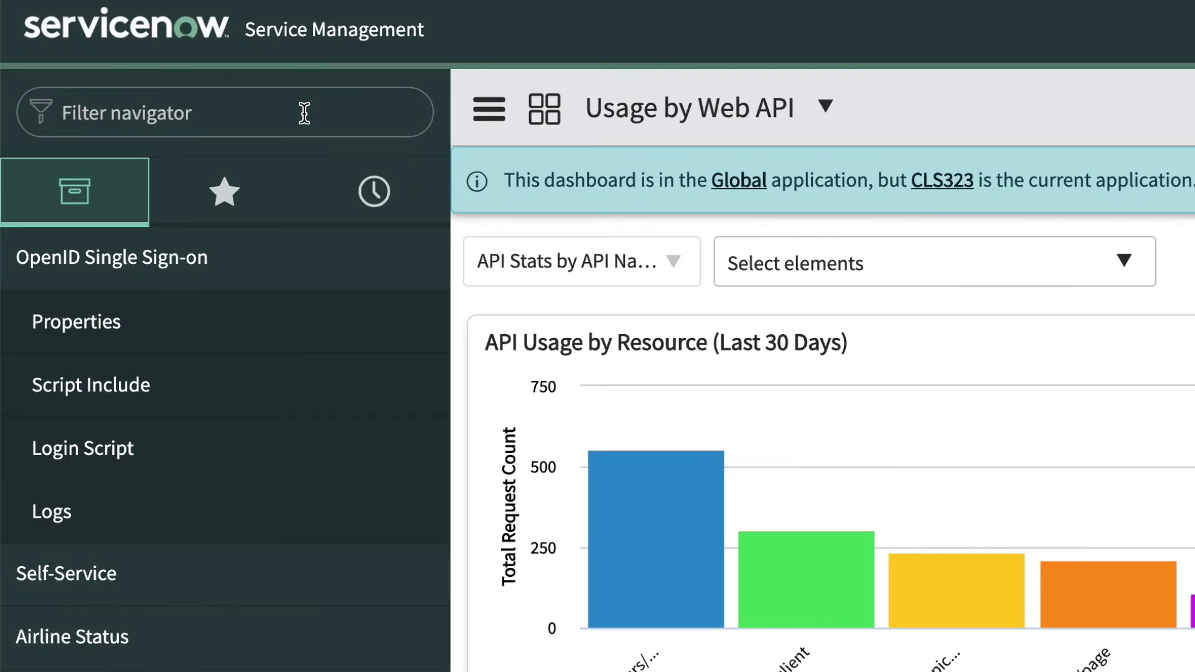
Filter the navigator for 'studio' to reach System Applications > Studio.
left_click(304, 112)
type("studio")
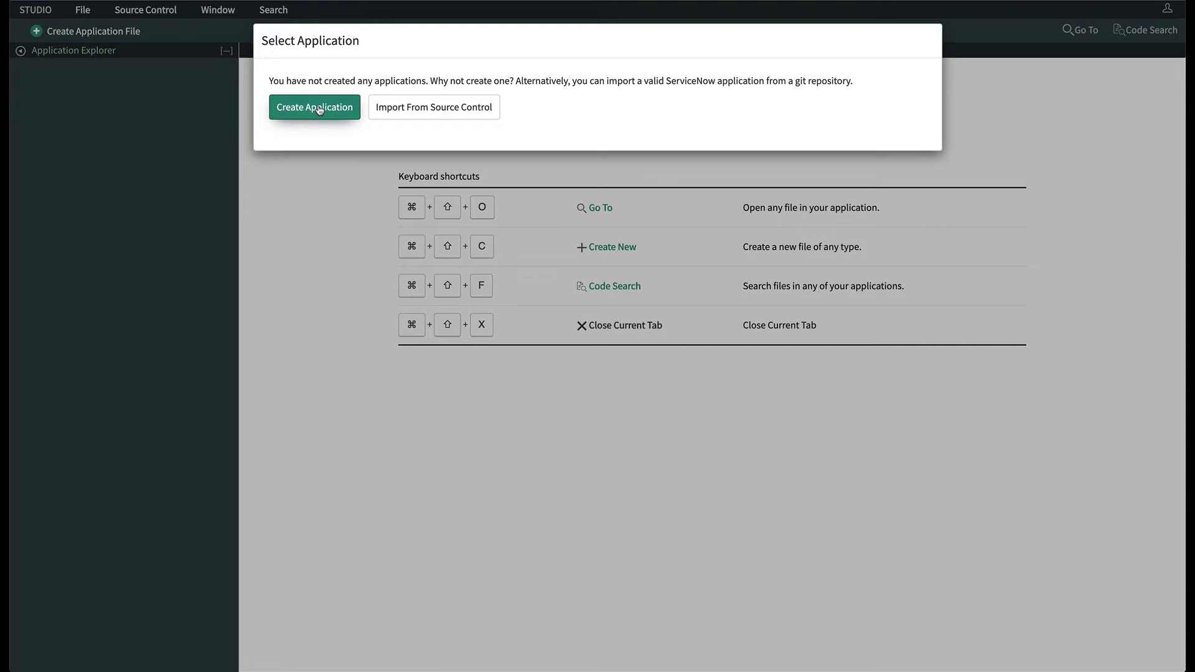
Create a new application named 'Gift' with the description 'Gift management'.
left_click(318, 110)
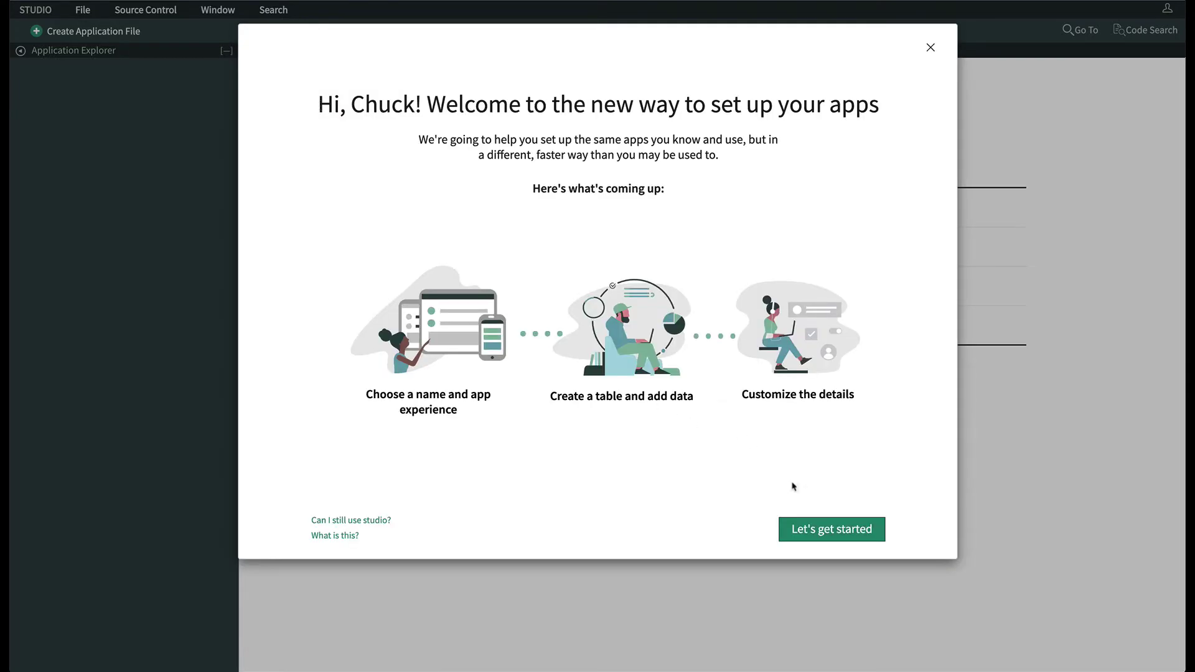
left_click(821, 530)
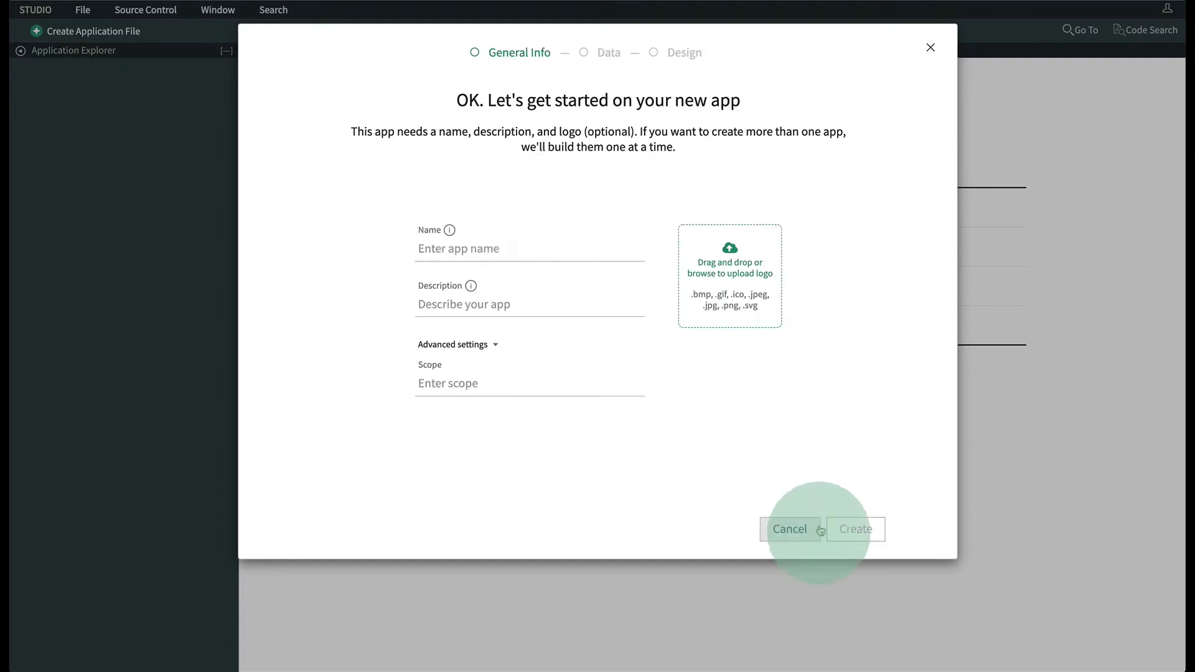
type("Gift")
left_click(473, 304)
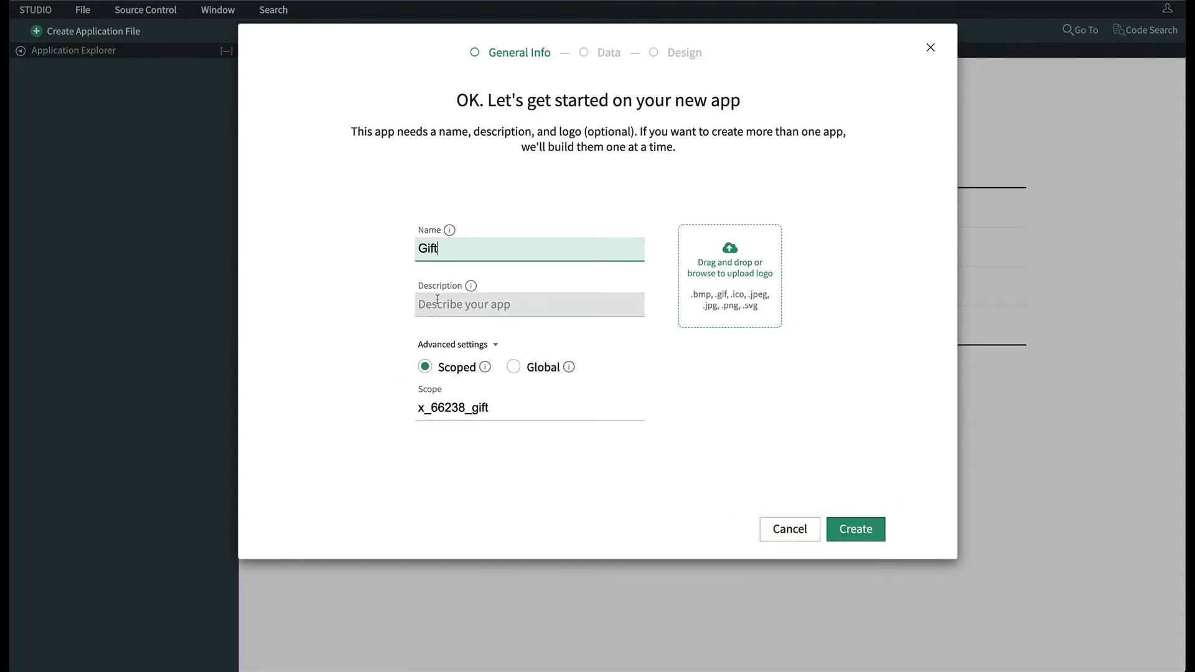
type("Gift management")
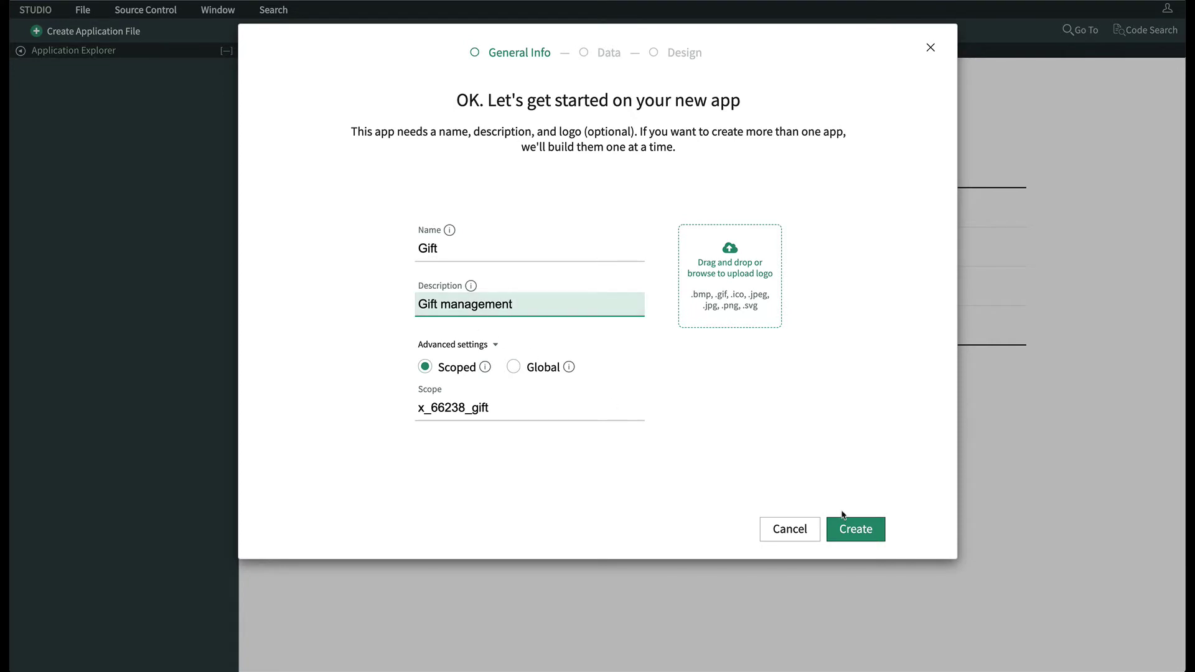
left_click(853, 529)
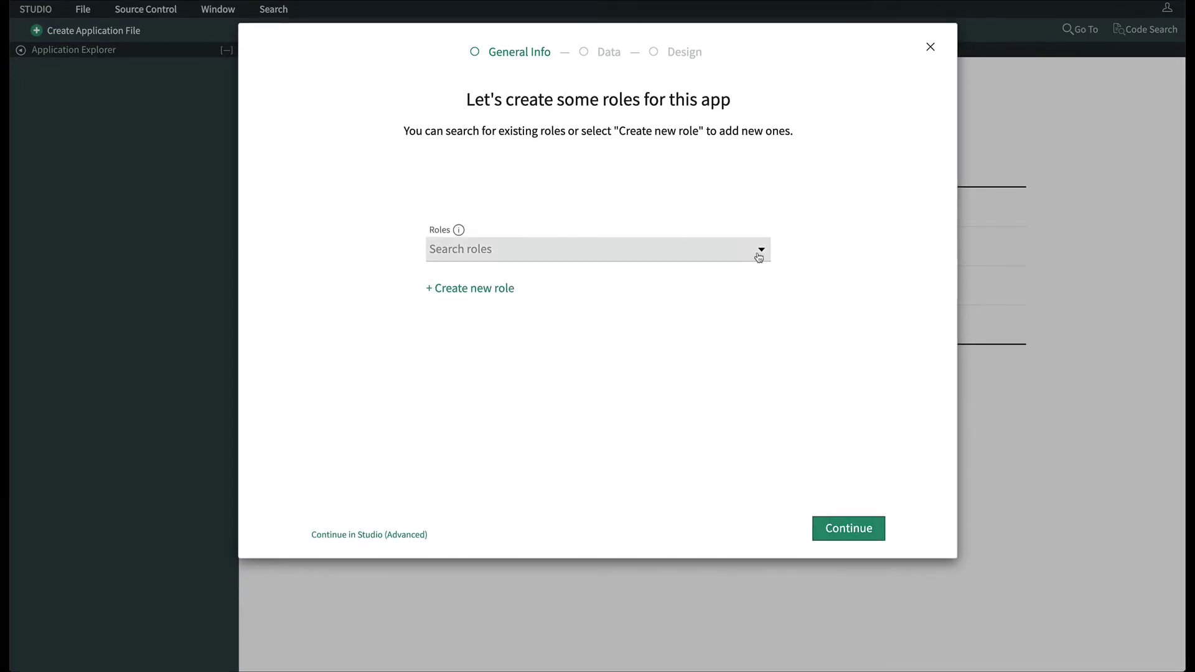
Assign the admin role to the app and choose the Classic format.
left_click(761, 250)
left_click(615, 381)
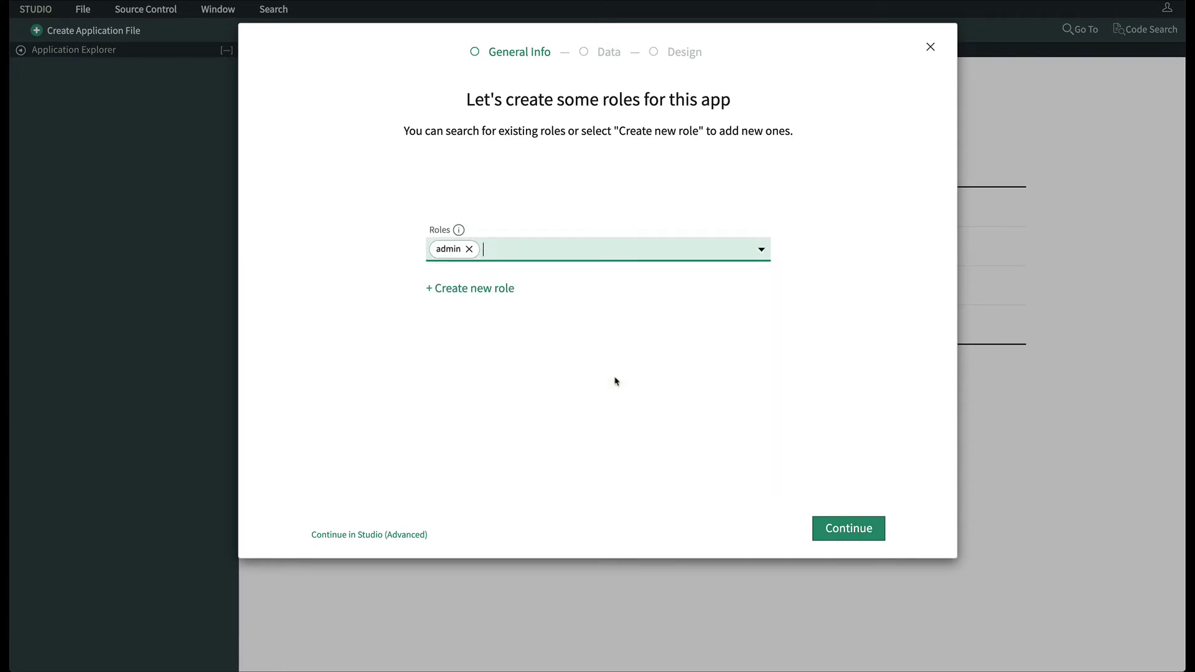
left_click(828, 528)
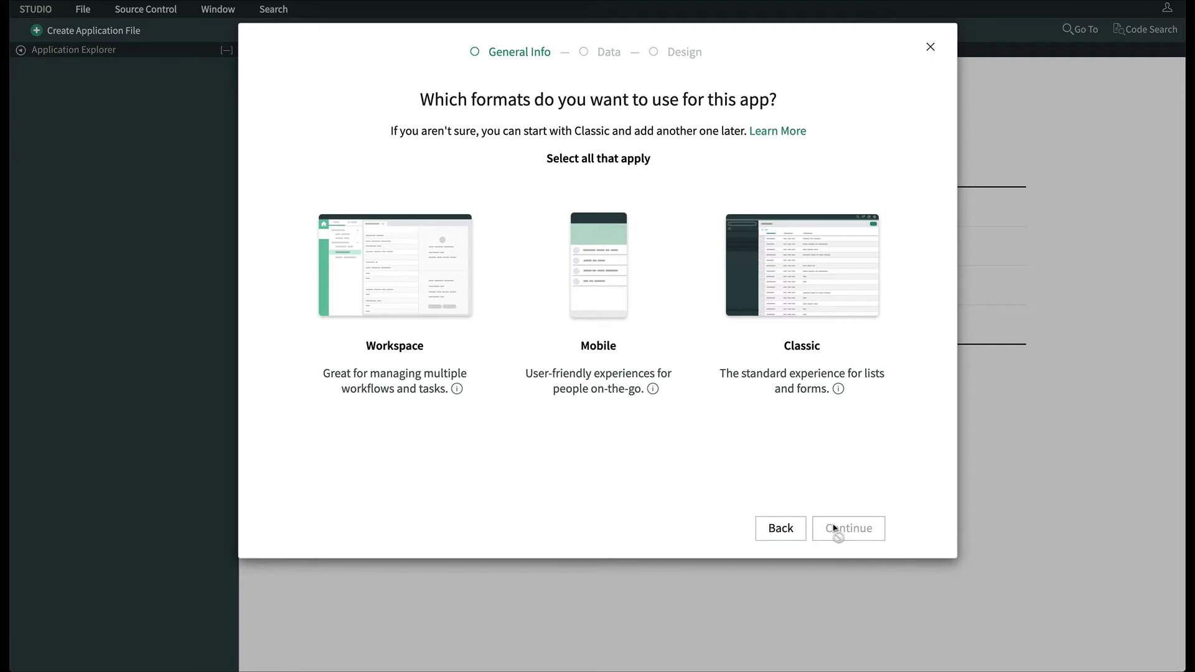
left_click(820, 293)
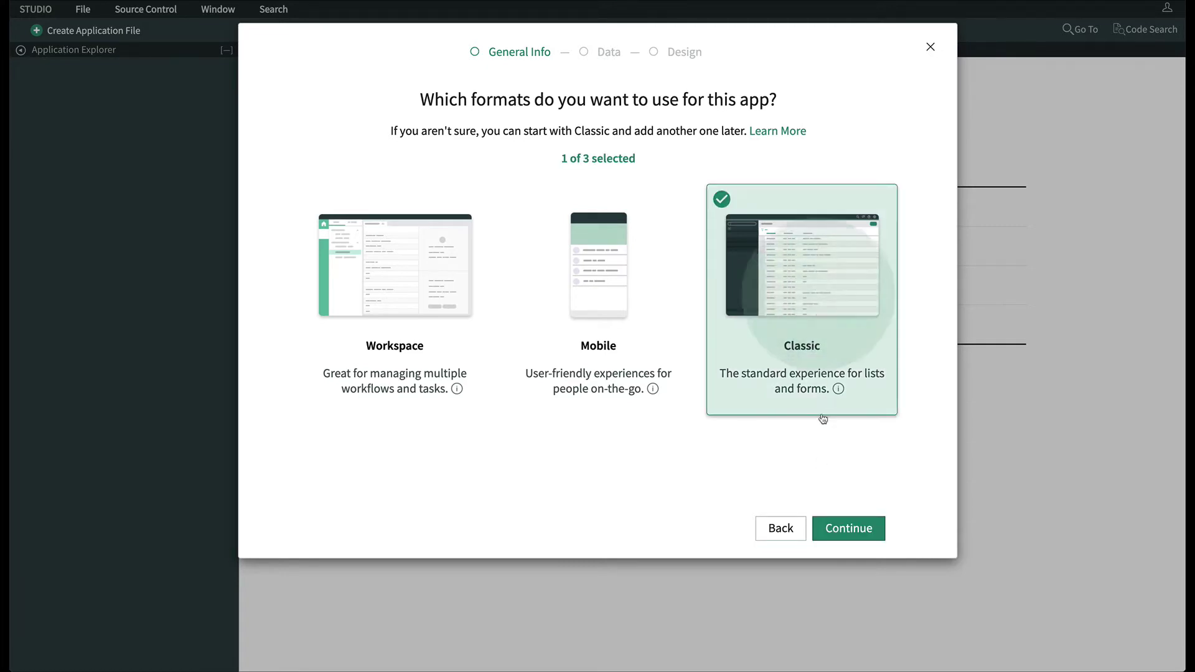
left_click(838, 525)
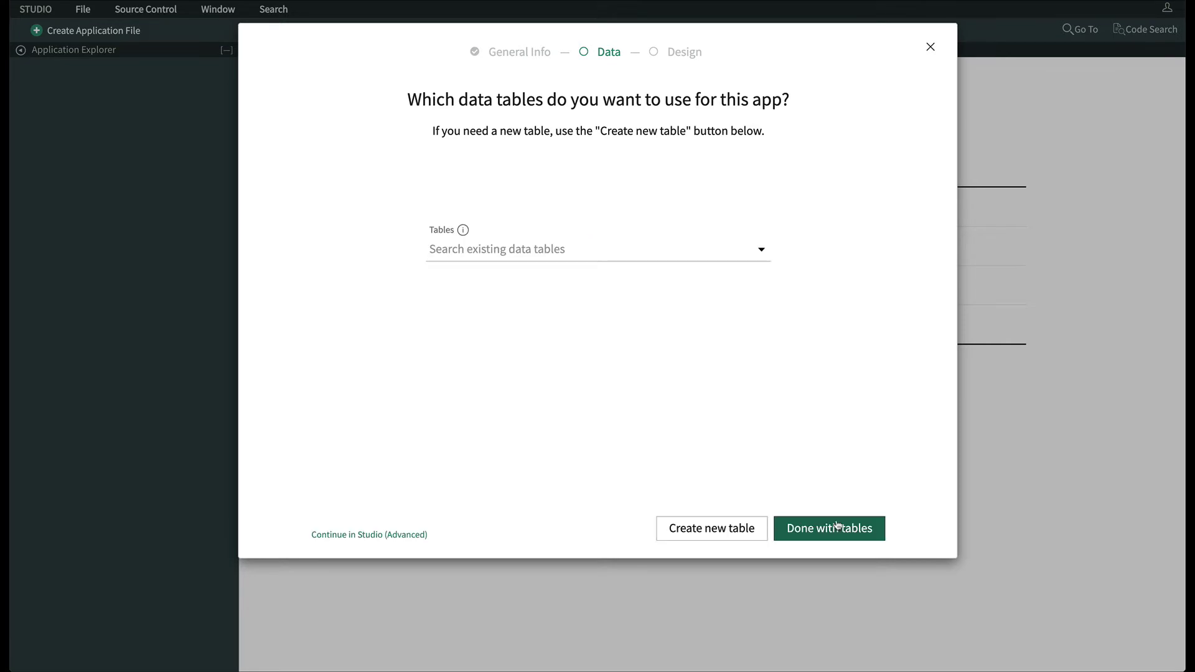
Create a new table from an uploaded Gifted Items.xlsx, importing its spreadsheet data.
left_click(726, 528)
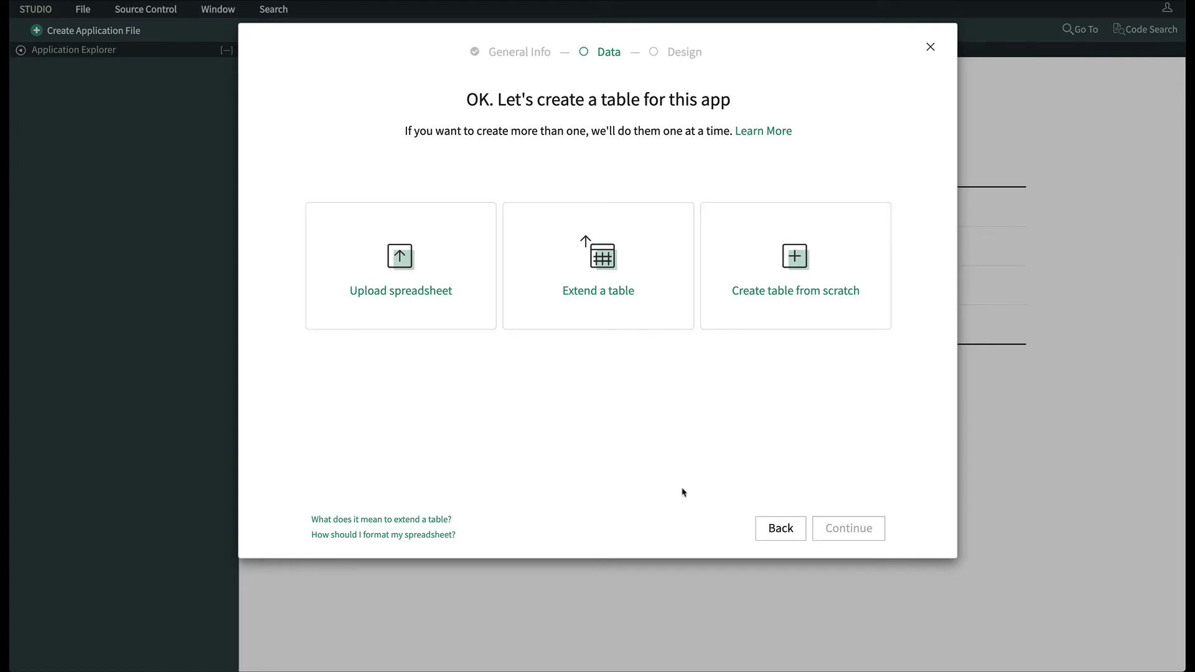
left_click(443, 302)
left_click(822, 526)
left_click(679, 253)
left_click(530, 46)
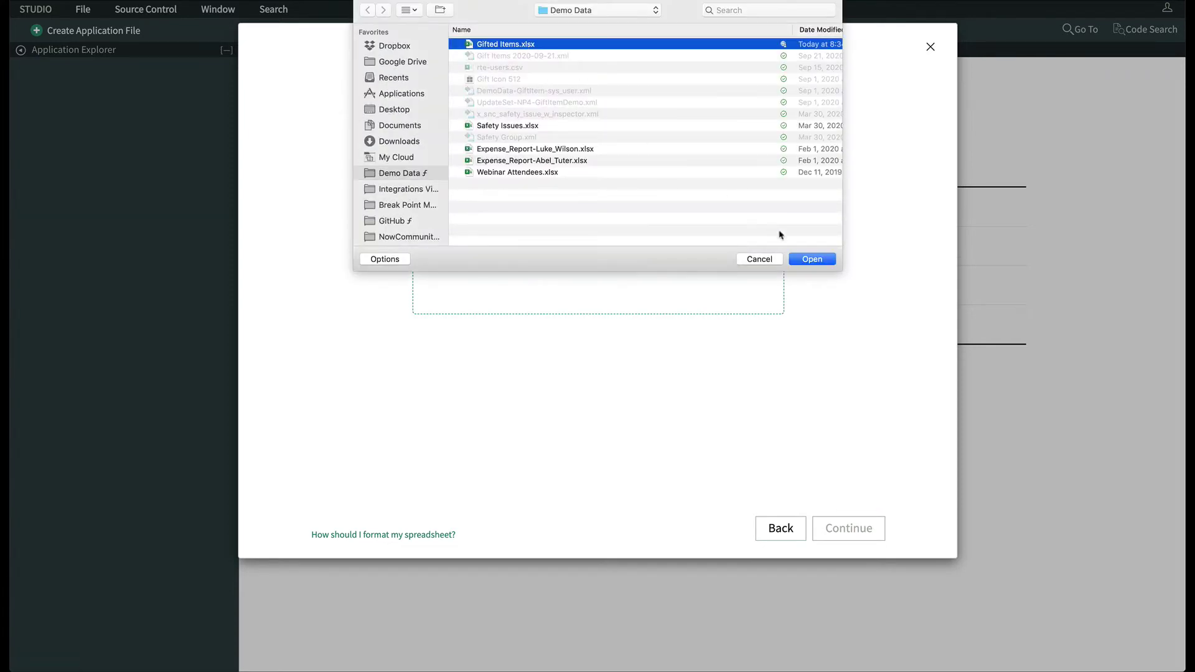
left_click(812, 260)
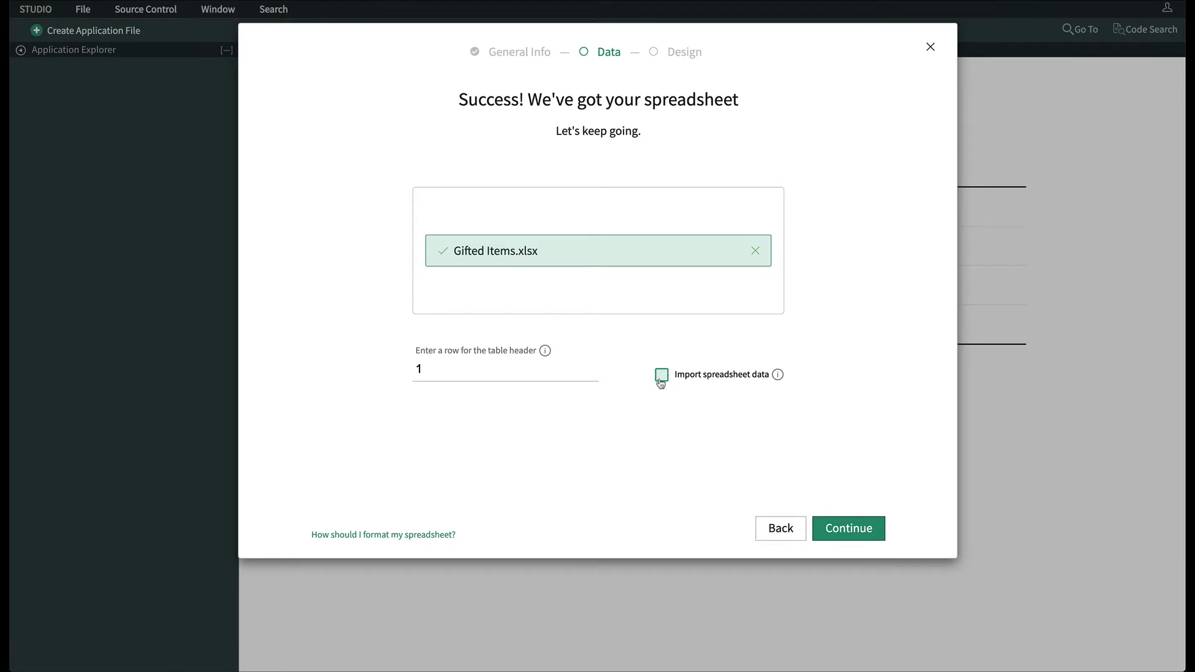
left_click(766, 490)
left_click(848, 530)
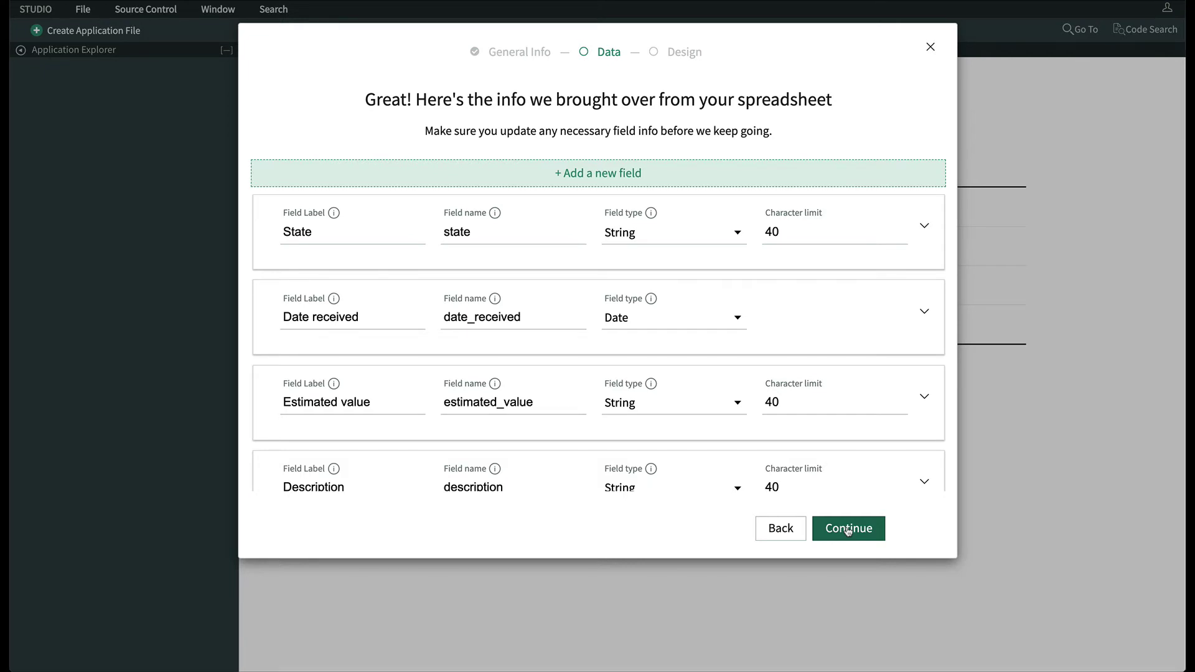
Make State a Choice field using a dropdown without a none option, and add four choice rows.
left_click(733, 236)
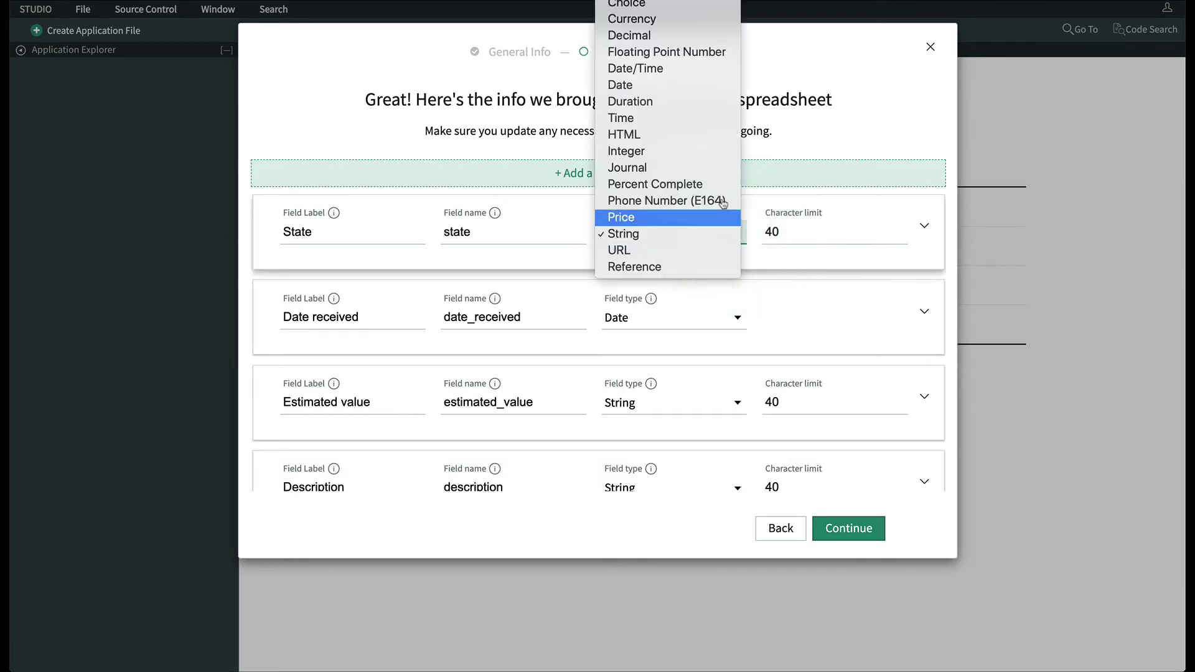
left_click(722, 6)
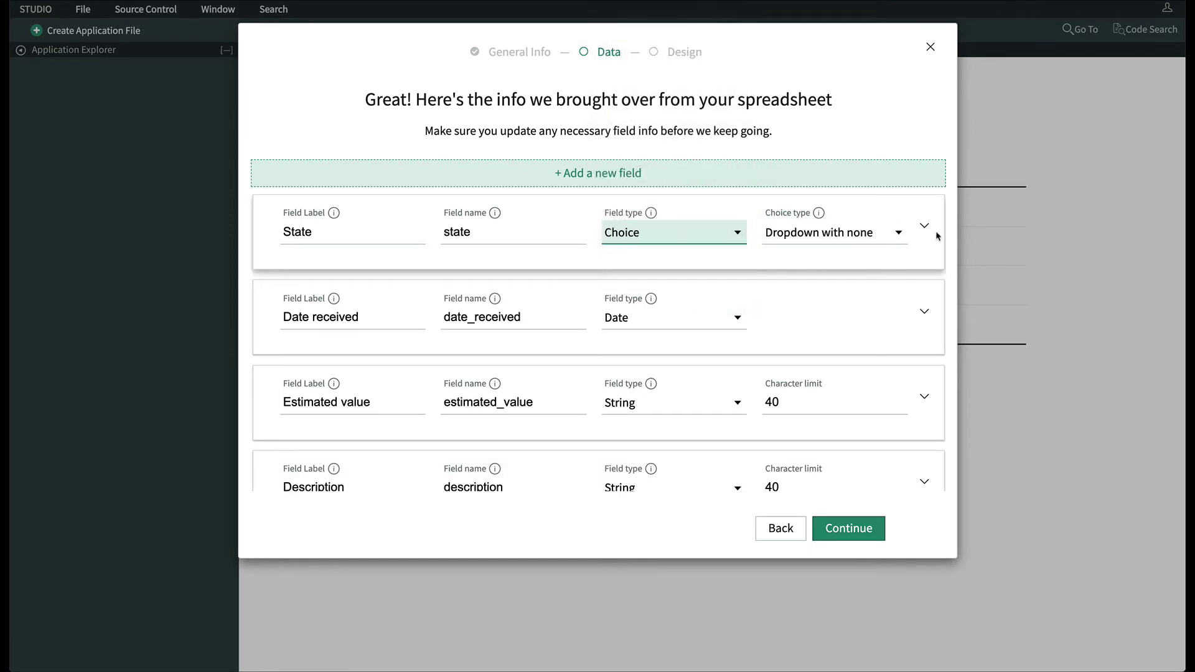
left_click(898, 233)
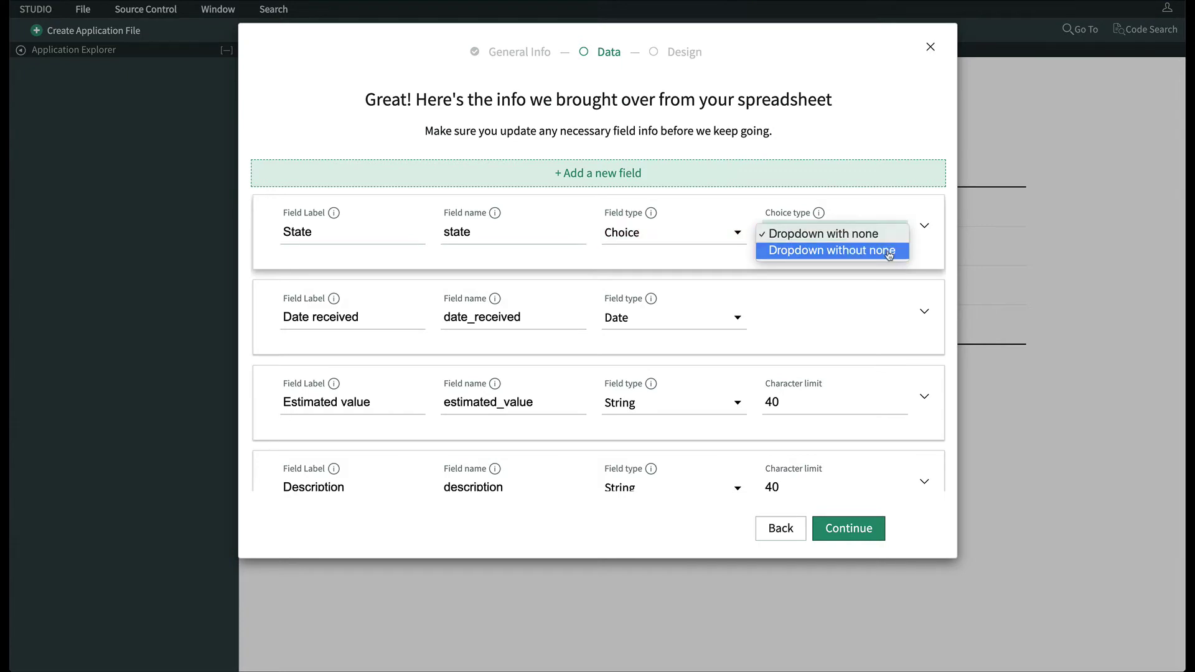
left_click(888, 252)
left_click(924, 229)
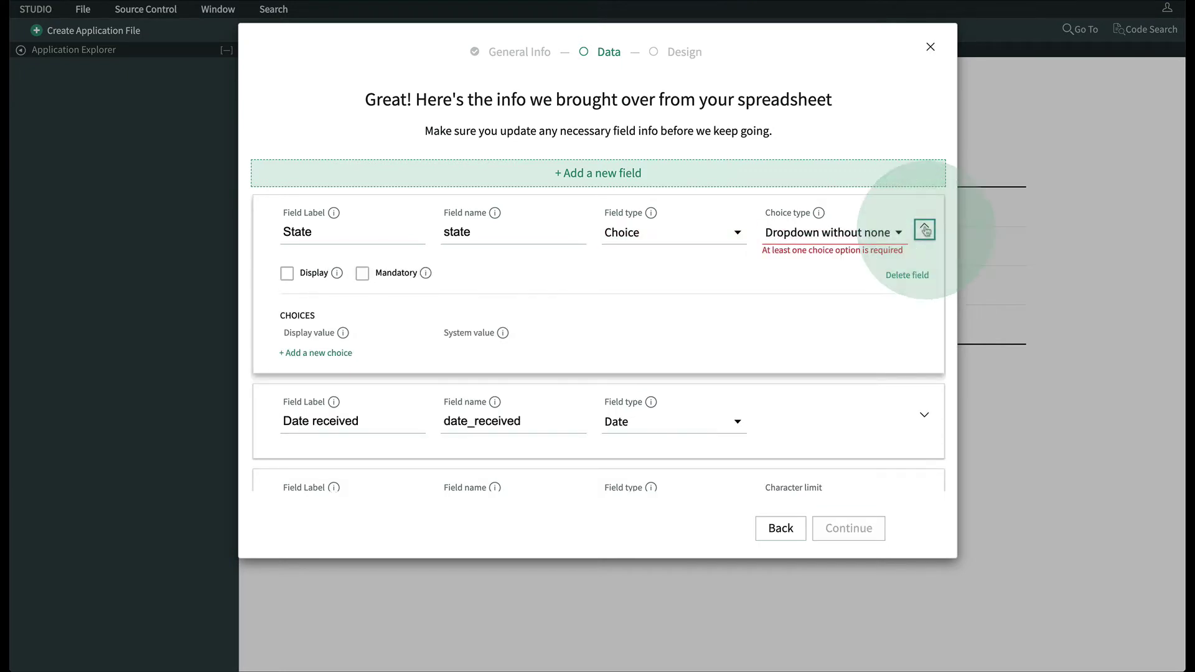
left_click(330, 353)
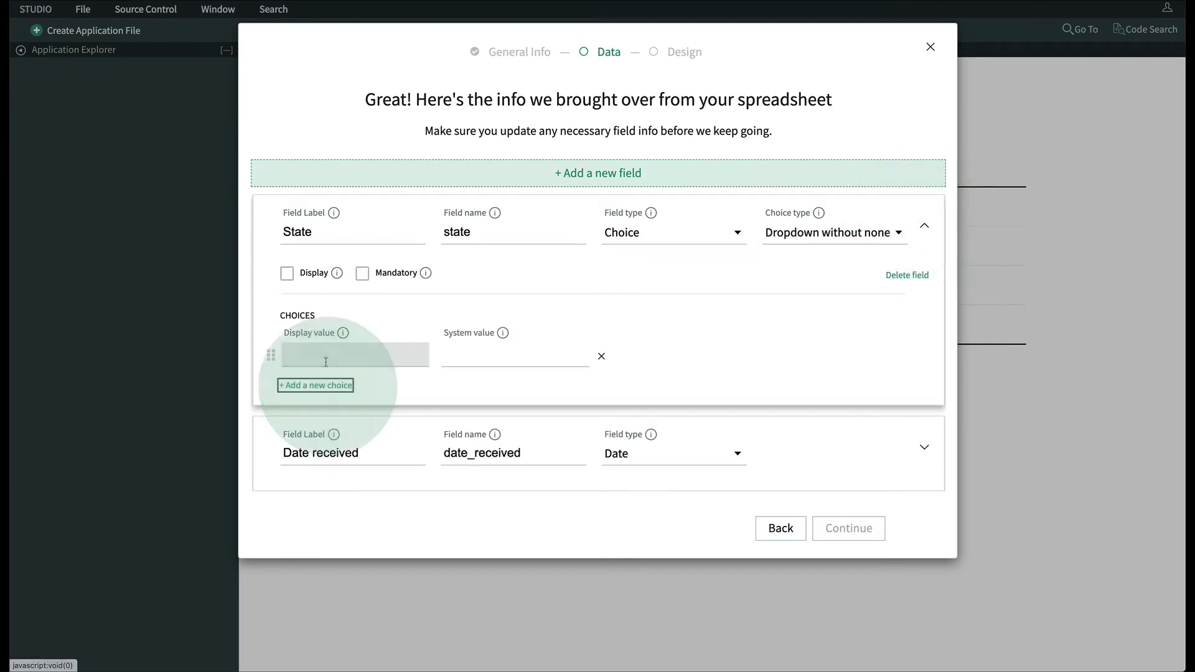
left_click(323, 385)
left_click(325, 417)
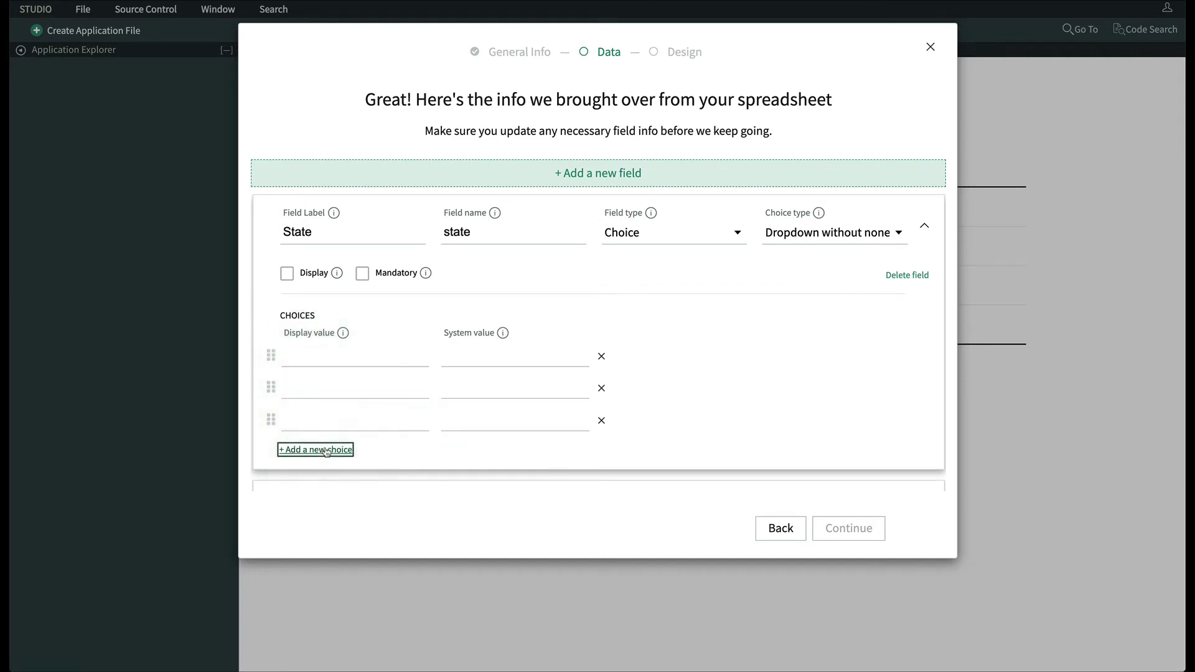
left_click(327, 450)
Enter the State choices New, Approval, Registered and Rejected.
left_click(325, 355)
type("New")
key("Return")
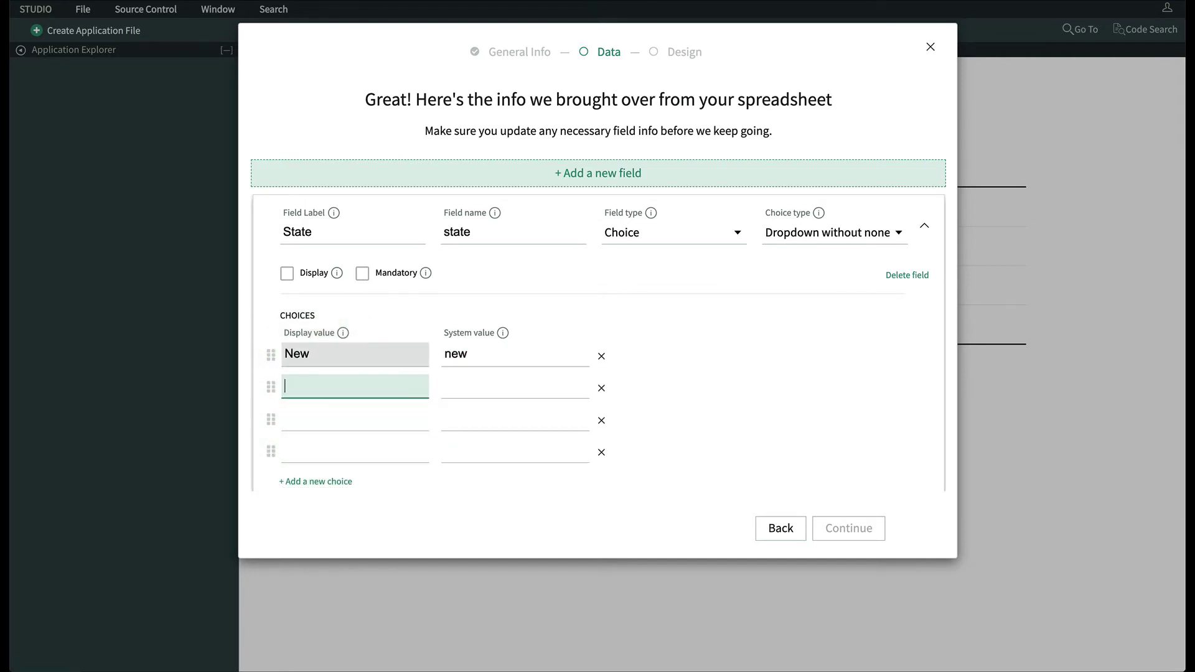
type("Approval")
left_click(320, 413)
type("Registered")
left_click(311, 451)
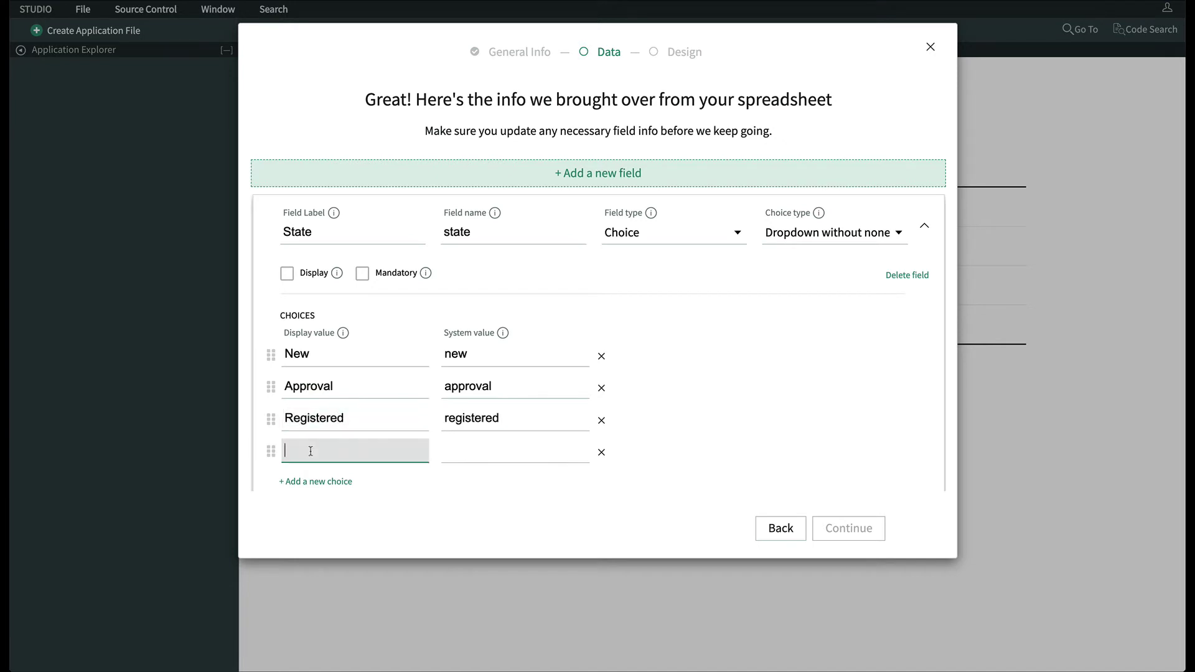
type("Rejected")
scroll(311, 451, "down", 3)
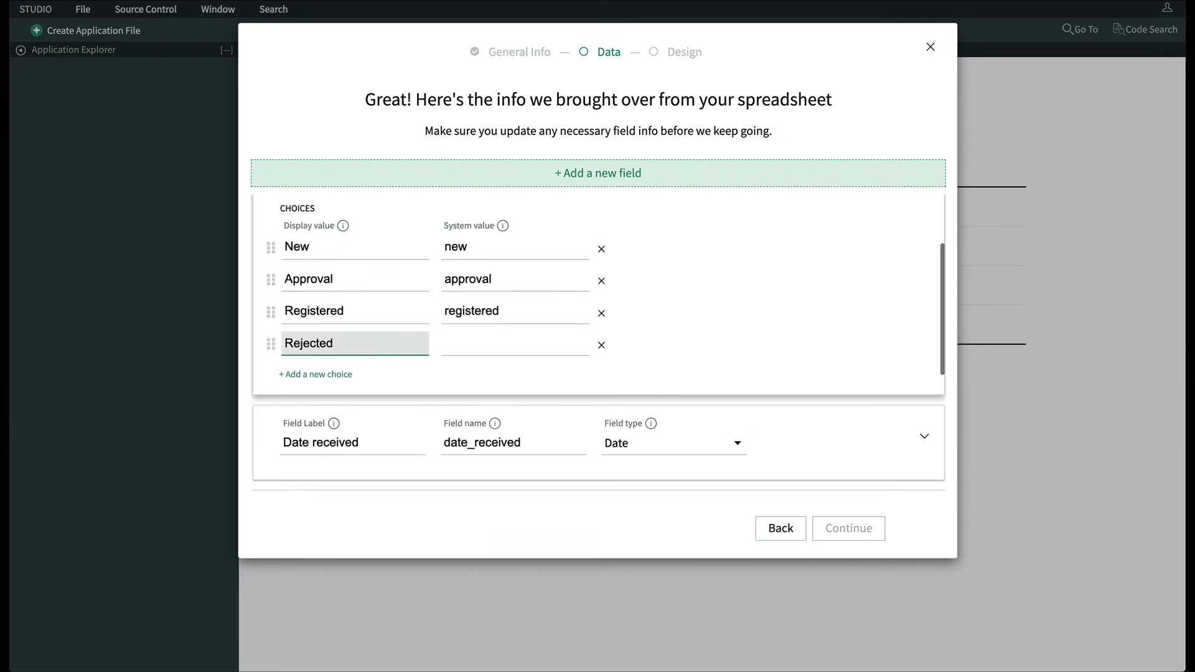
key("Tab")
Make Estimated value a Floating Point Number and set Description's character limit to 100.
scroll(598, 344, "down", 3)
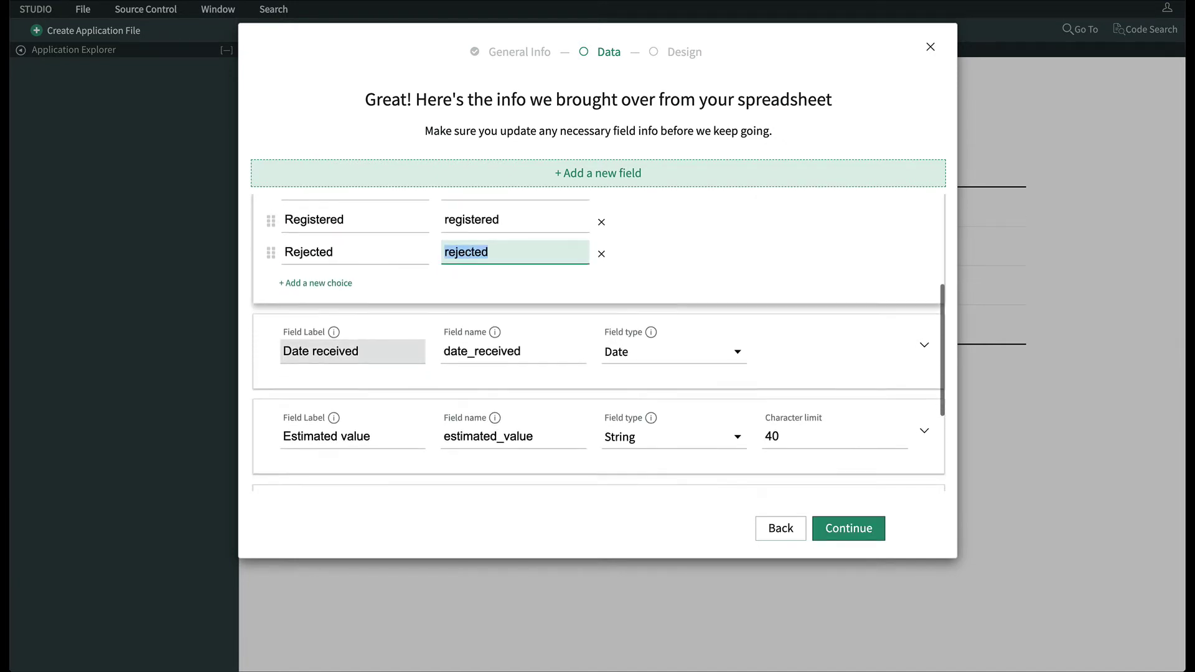
scroll(353, 351, "down", 2)
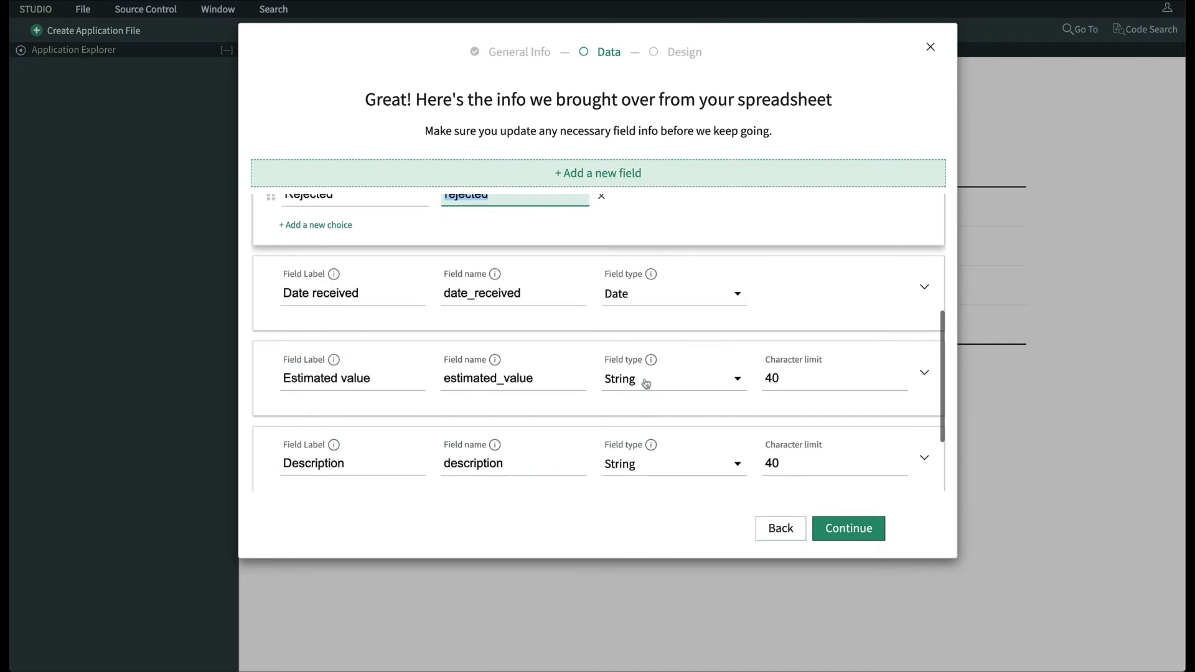
left_click(643, 379)
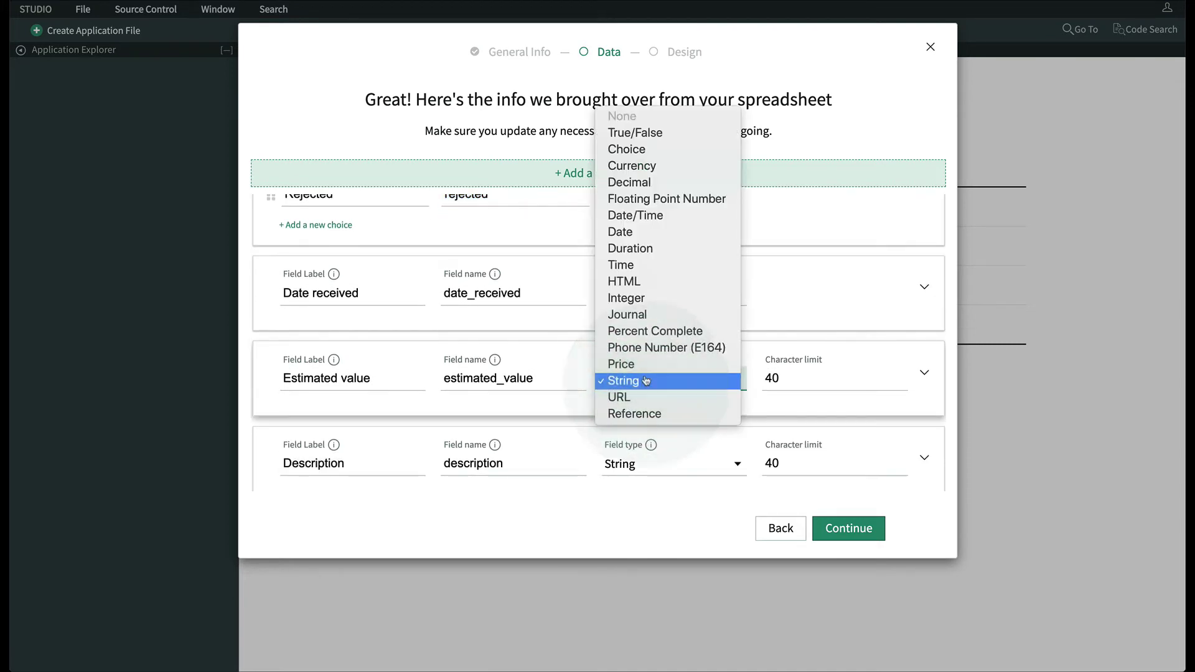
left_click(677, 201)
scroll(581, 411, "down", 3)
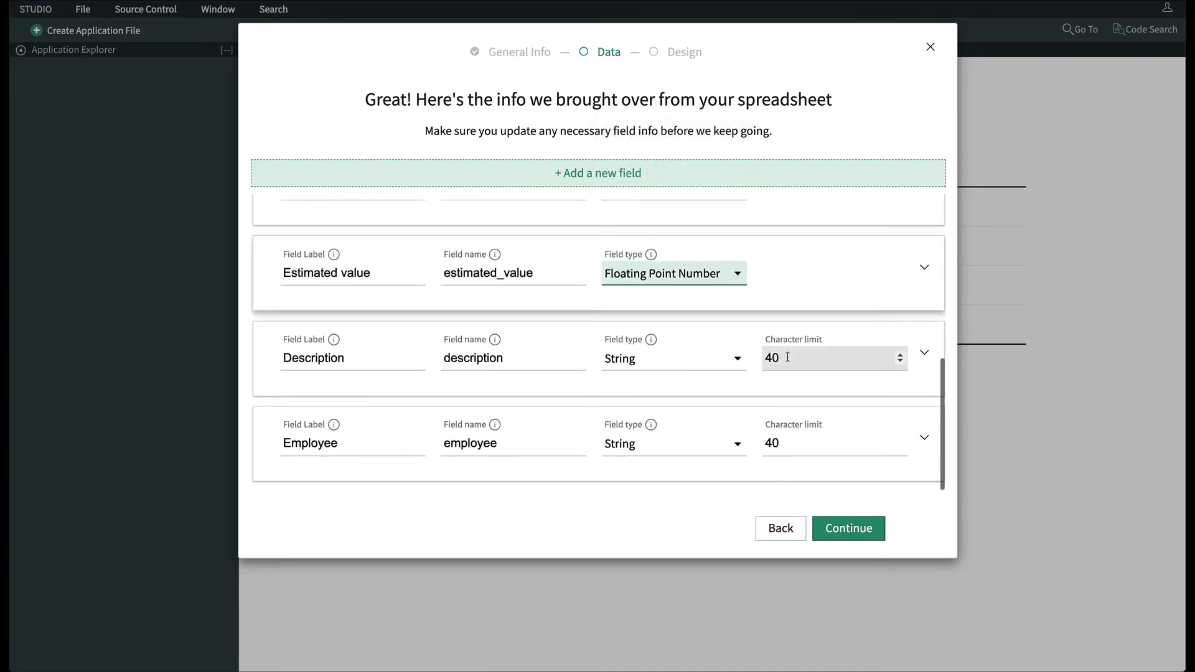
left_click(787, 358)
key("BackSpace")
key("BackSpace")
type("100")
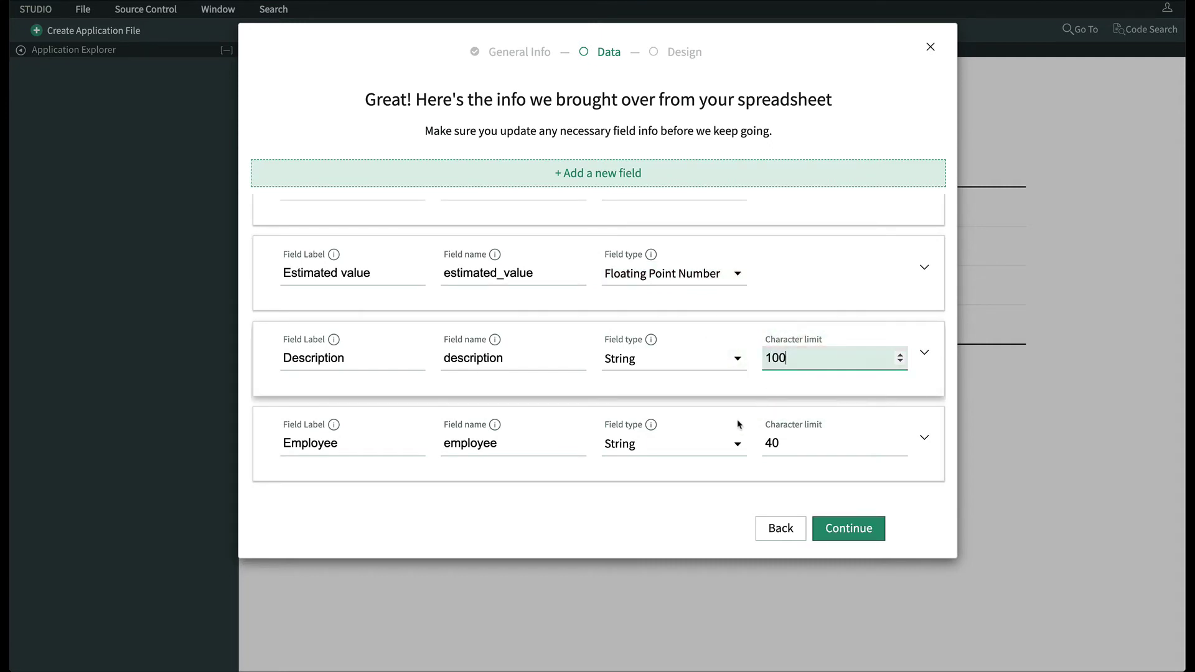
left_click(687, 446)
Make Employee a Reference field to the User [sys_user] table, then continue.
left_click(680, 479)
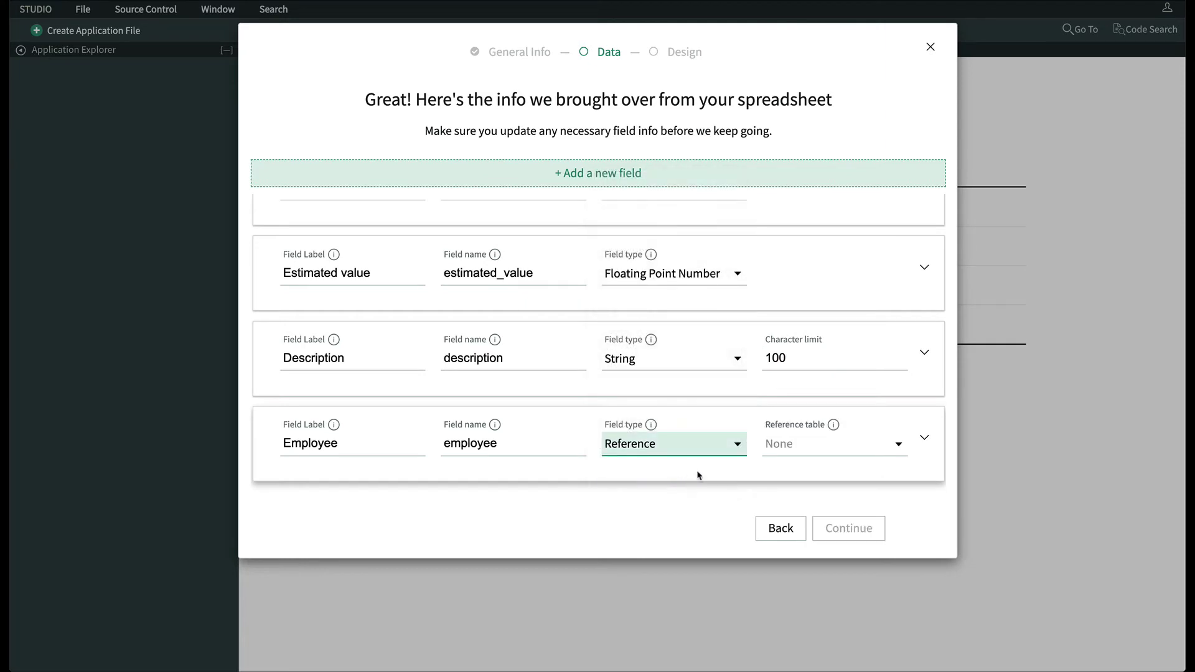
left_click(795, 449)
type("user")
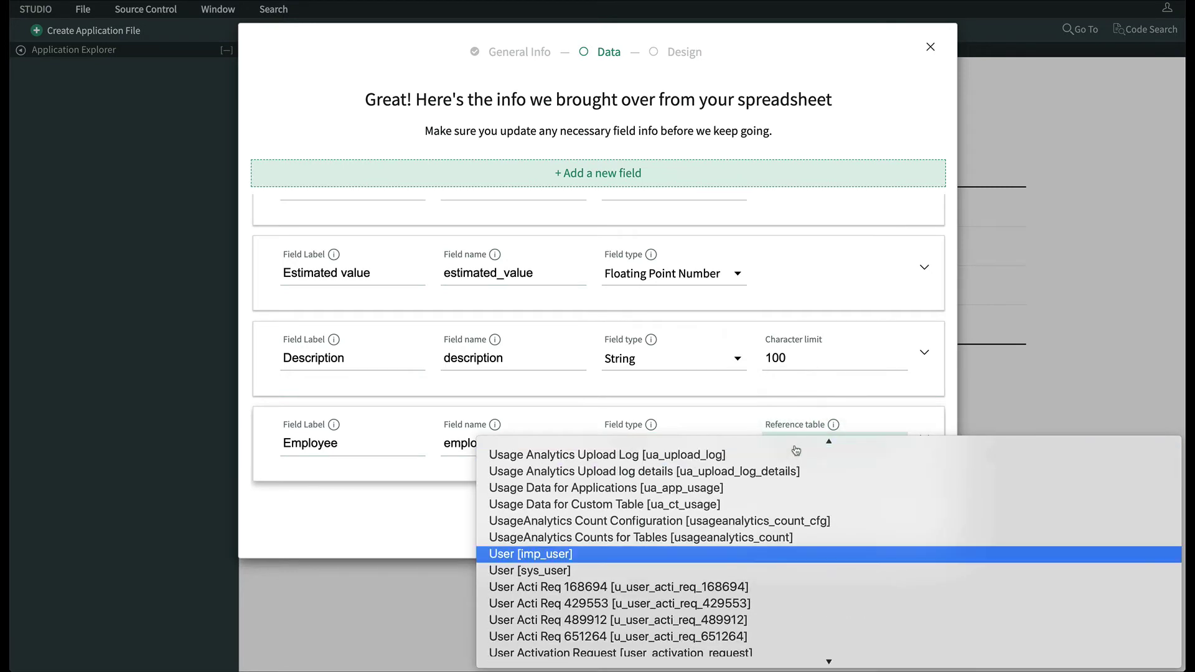
key("Down")
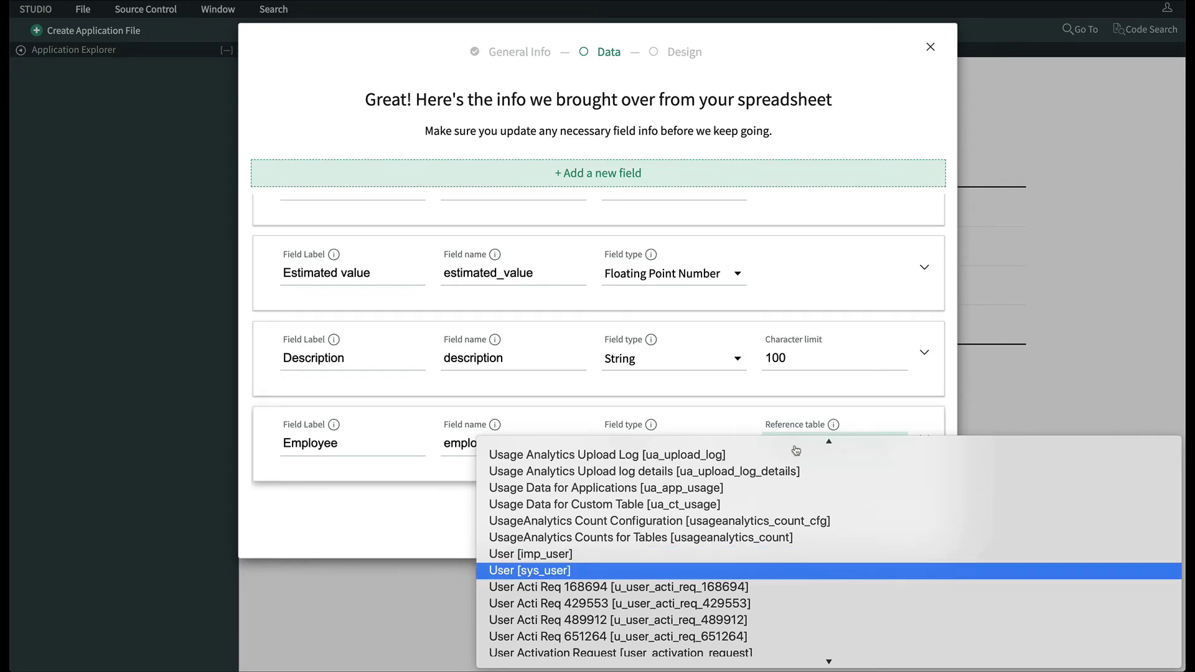
key("Return")
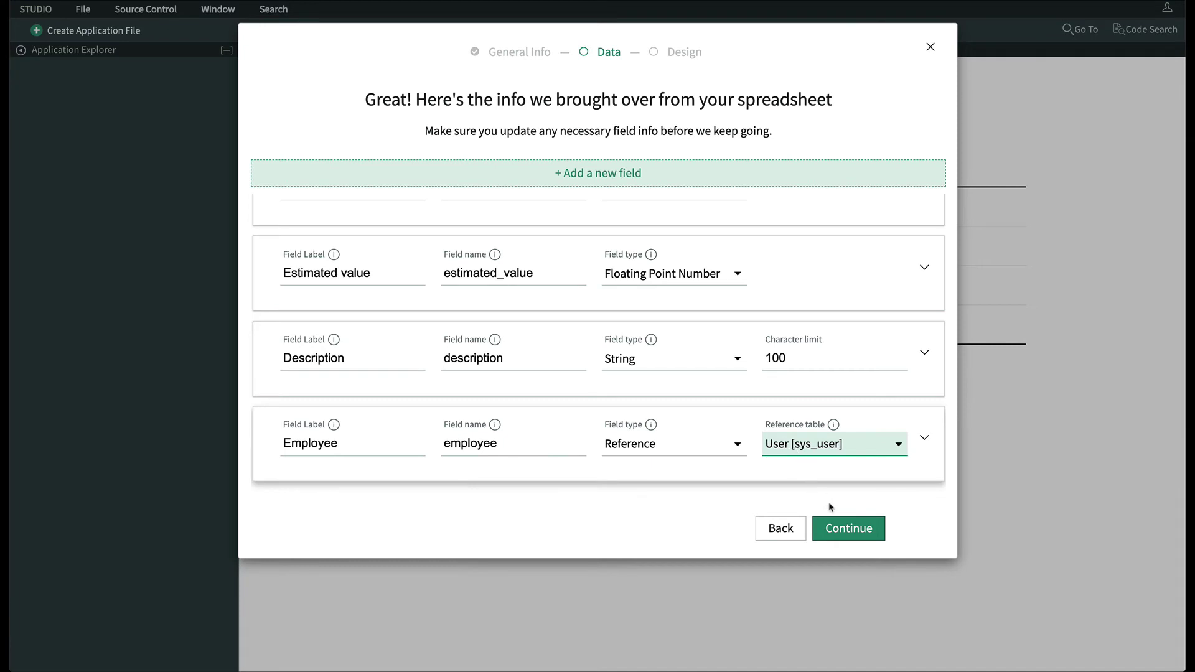
left_click(852, 534)
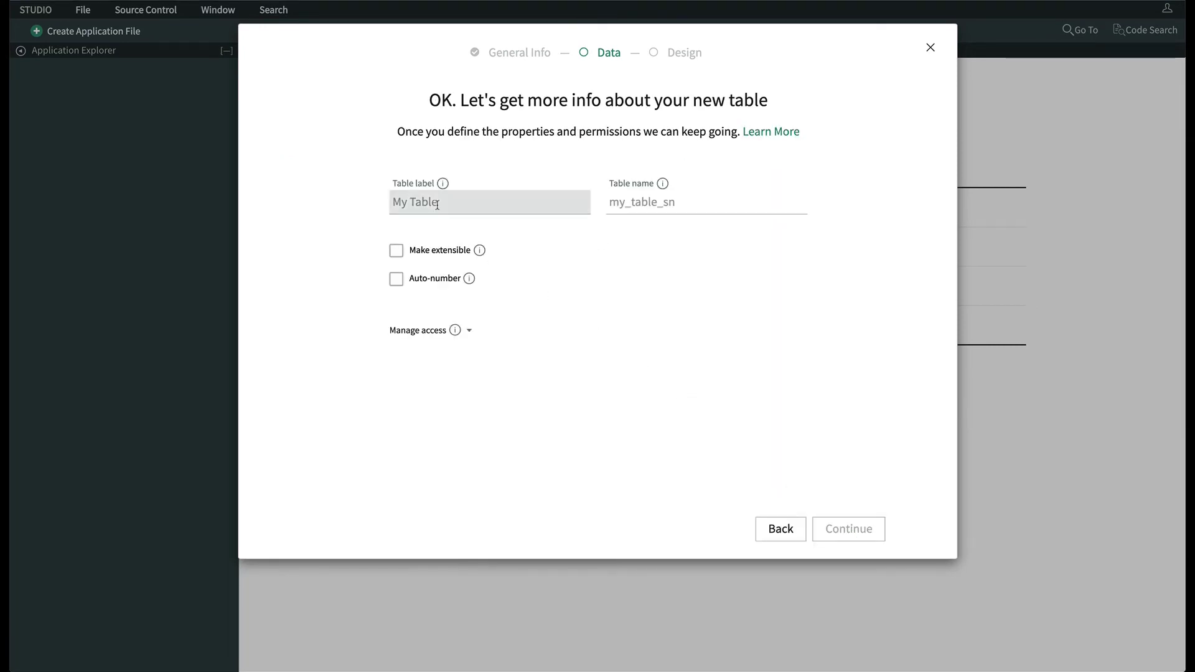
Label the table 'Item', enable auto-numbering with prefix GIFT, and create it.
left_click(399, 202)
type("Item")
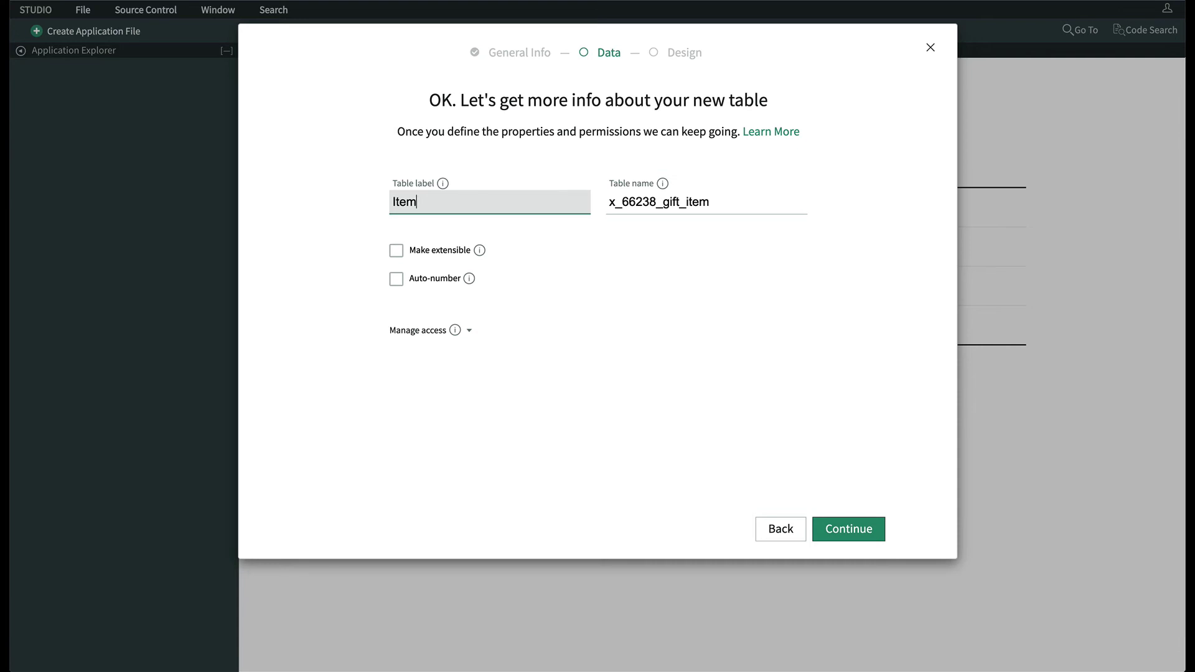
left_click(396, 280)
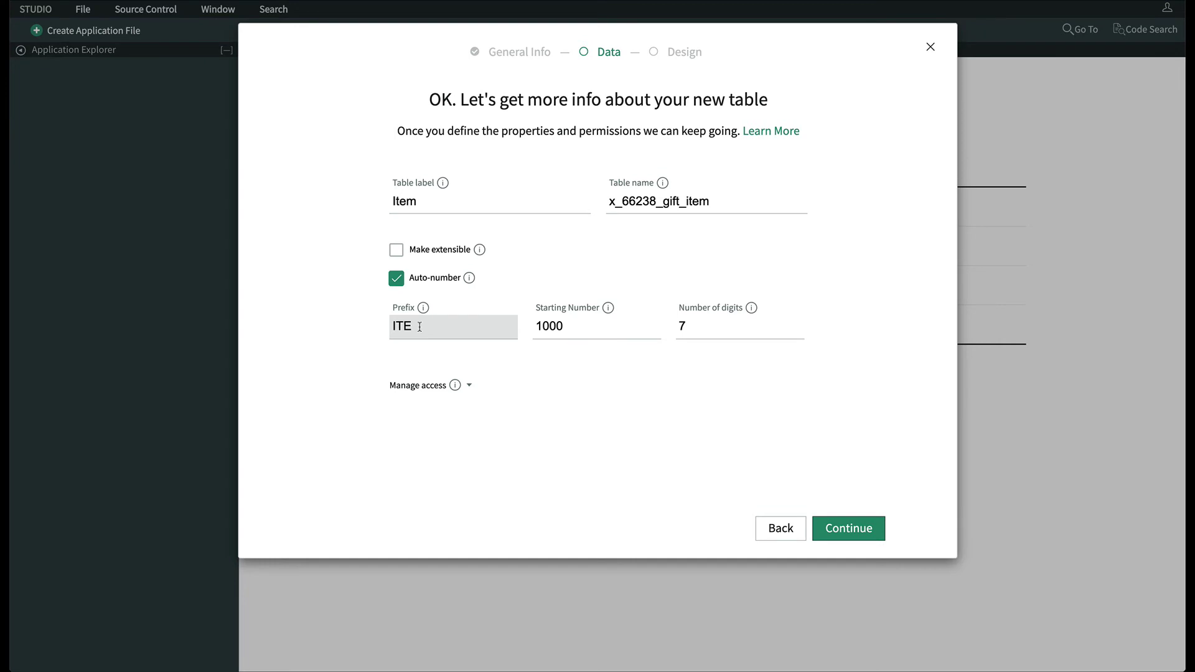
key("BackSpace")
key("BackSpace")
key("BackSpace")
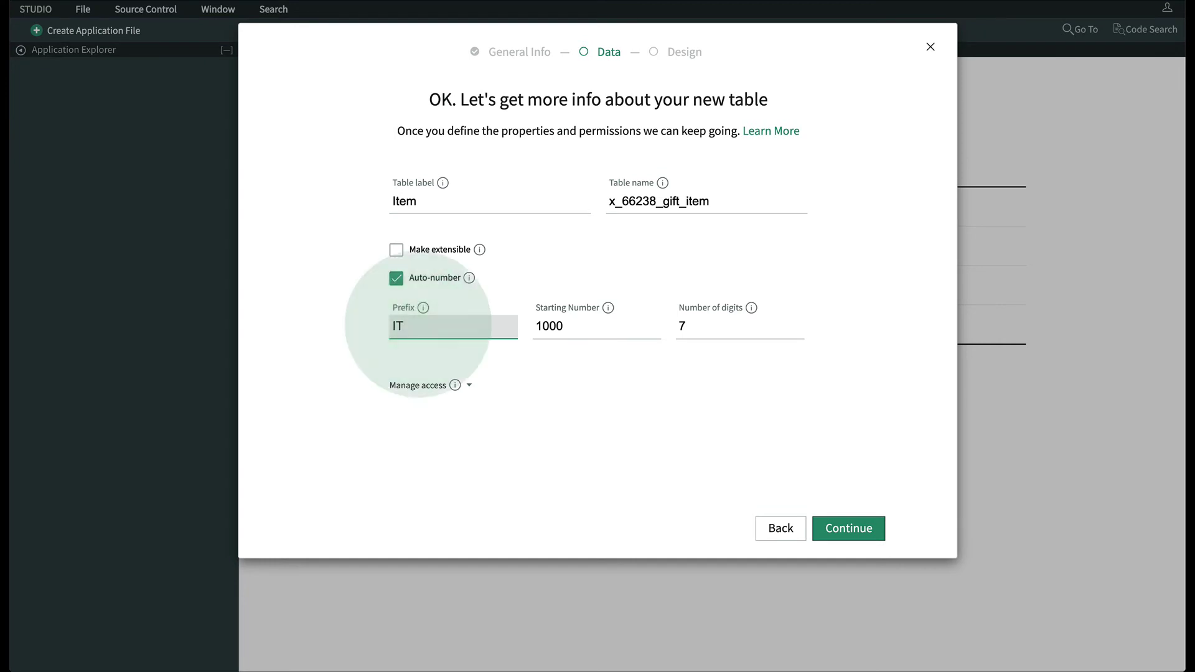
type("GIFT")
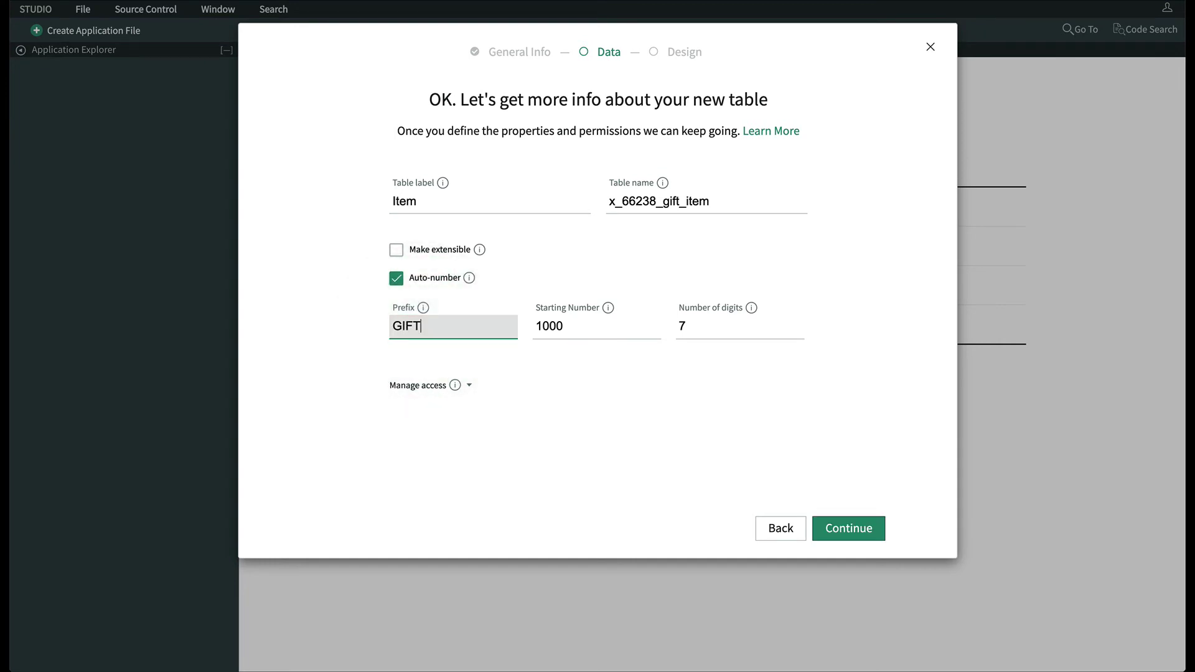
left_click(847, 529)
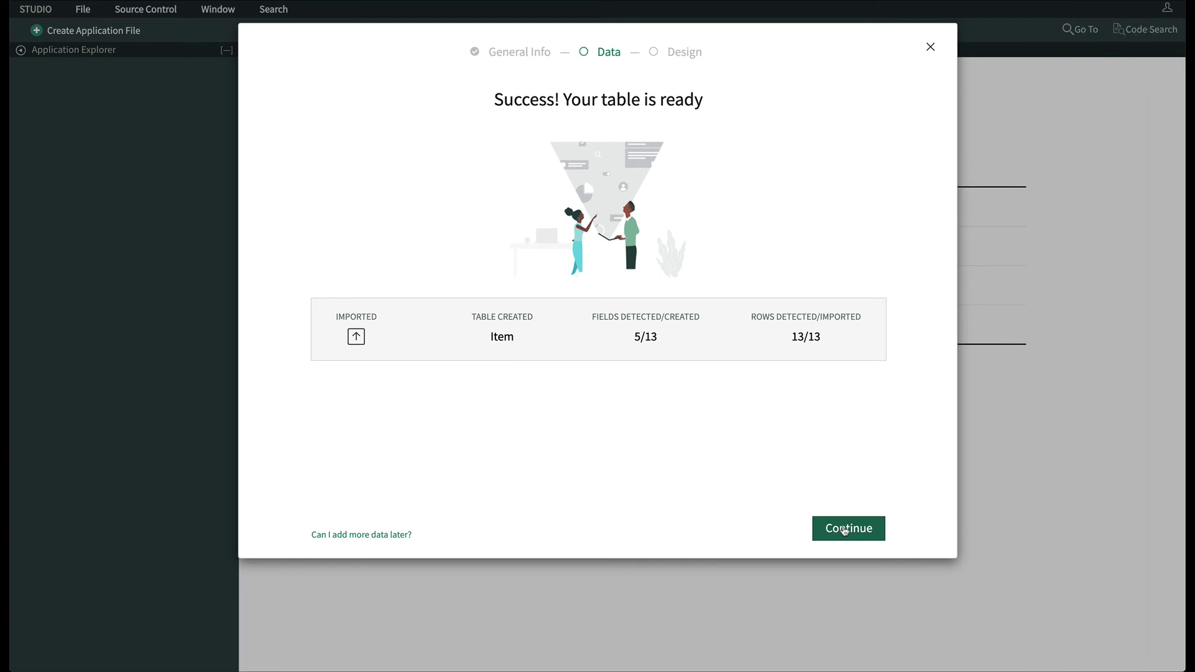
Finish the tables stage and create the Classic Gift app on the Item table.
left_click(845, 529)
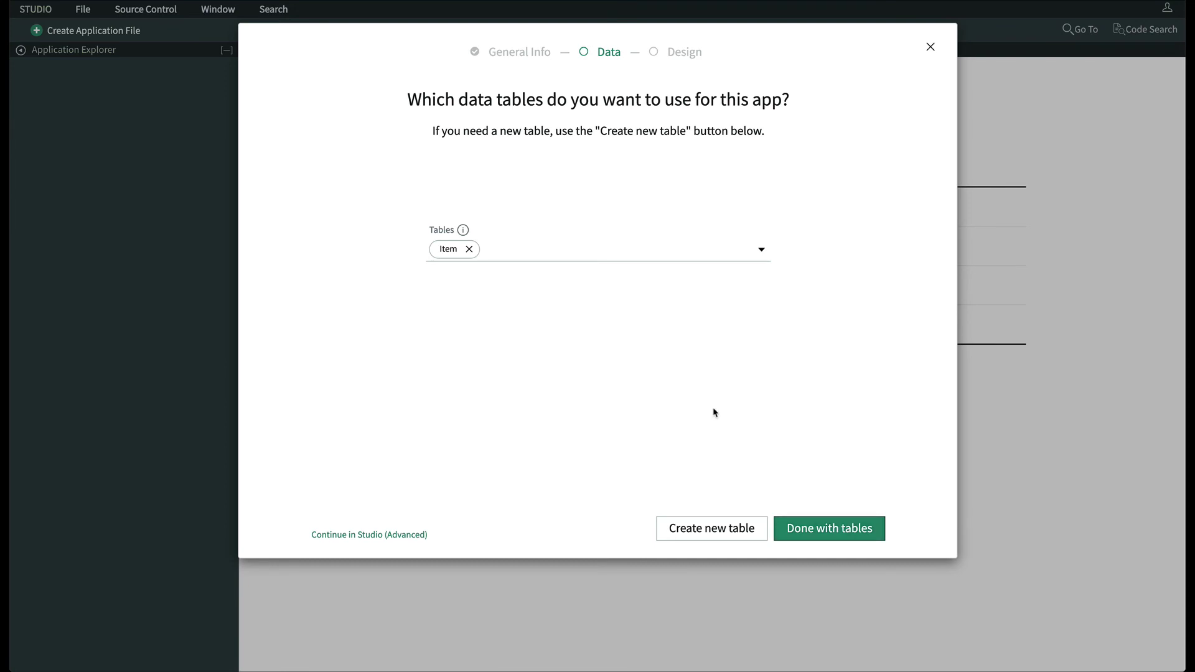
left_click(828, 529)
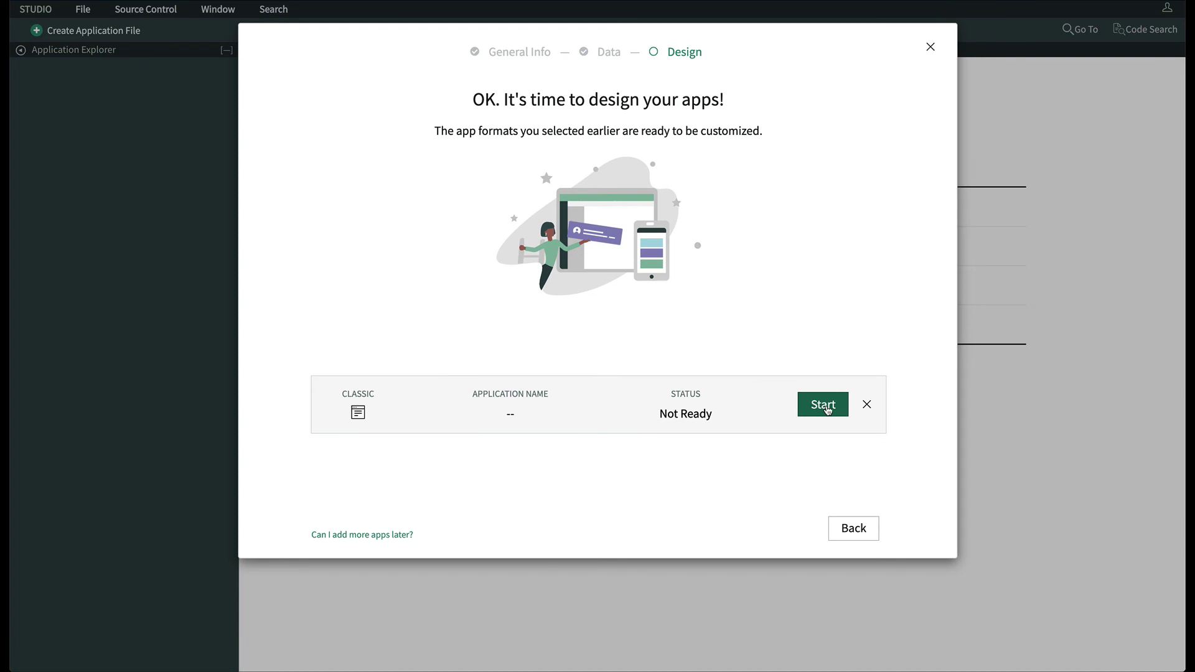
left_click(823, 405)
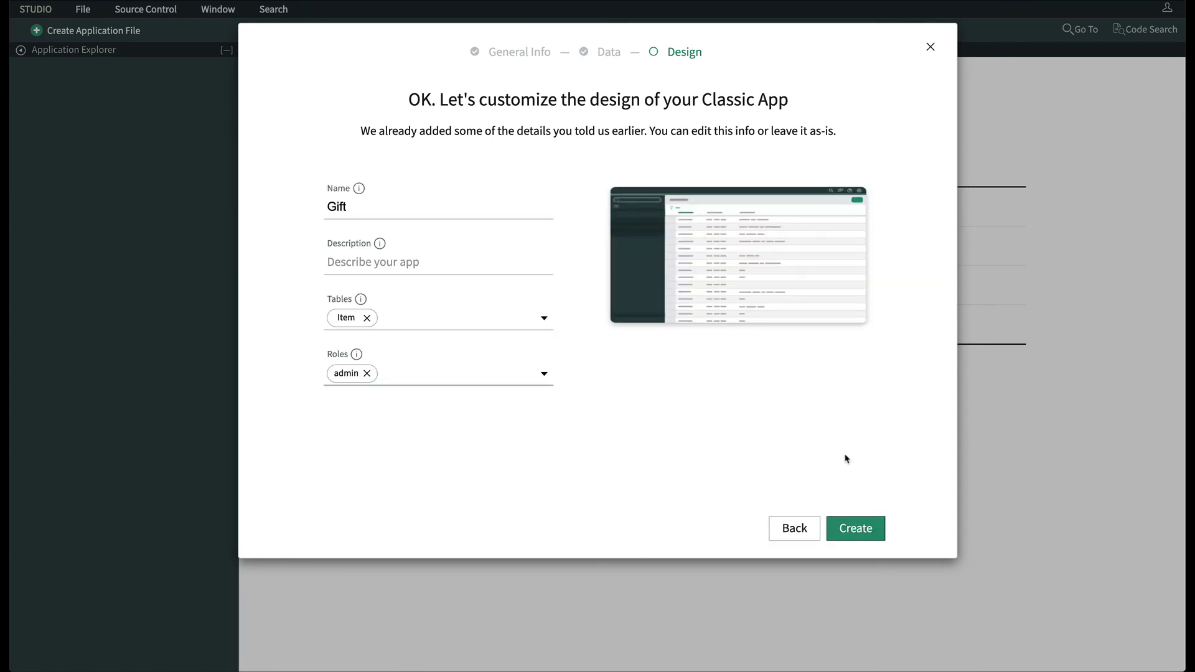
left_click(856, 528)
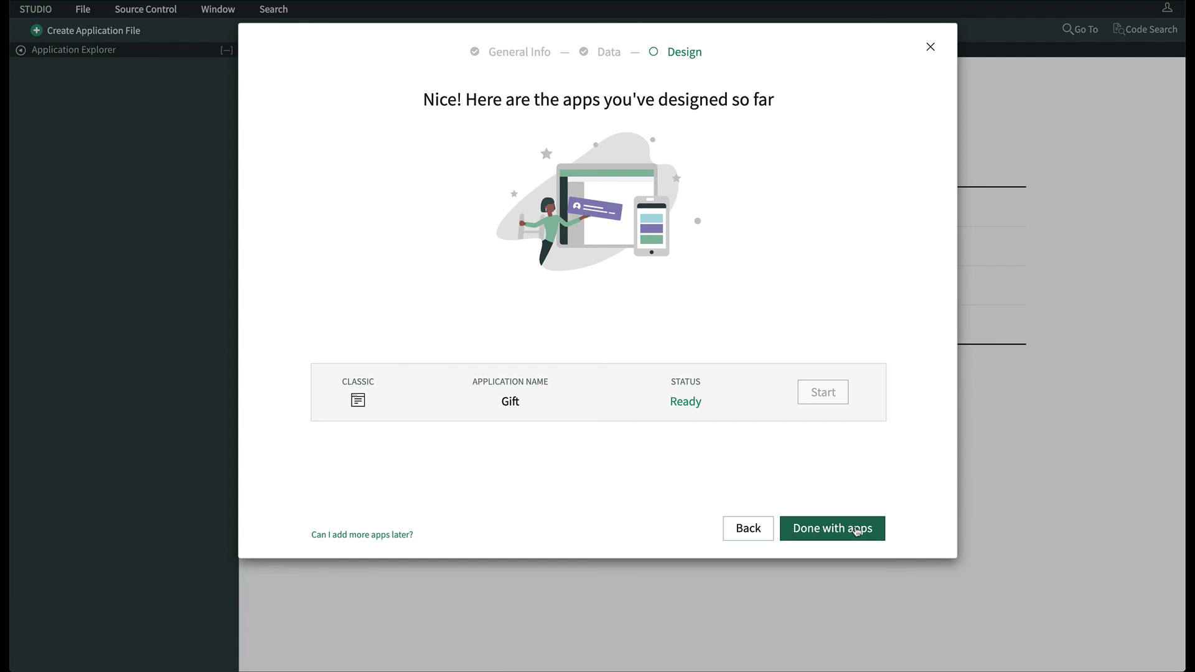
left_click(855, 530)
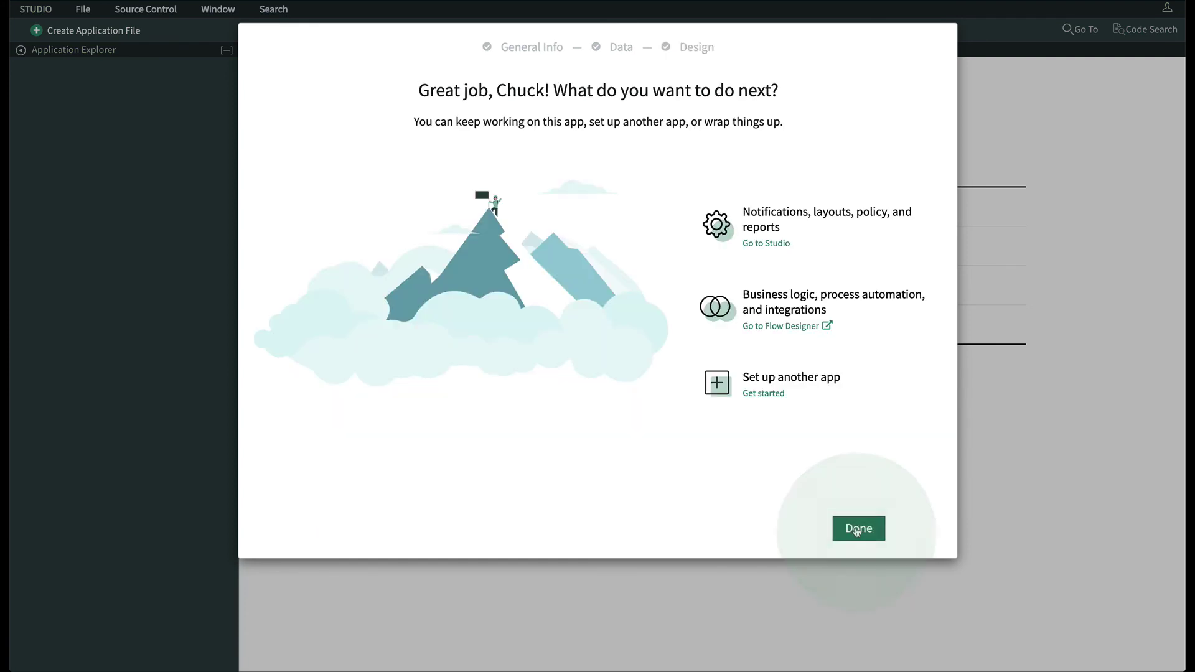
Close the wizard and open Gift > Item > All via a 'gift' navigator filter.
left_click(856, 529)
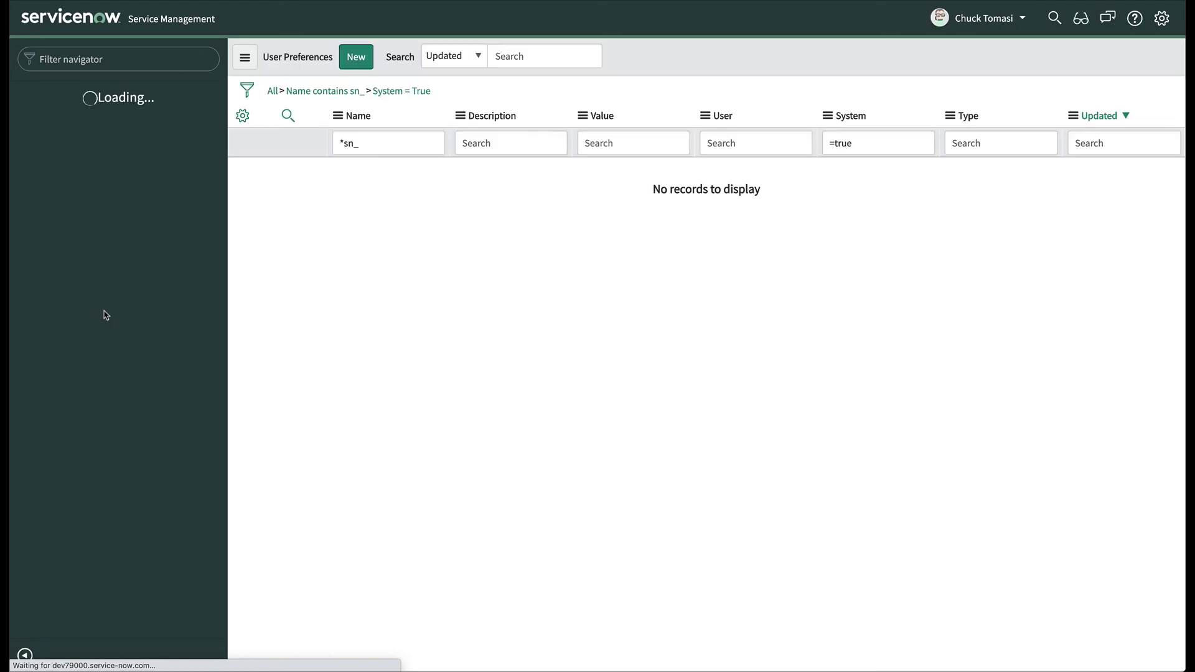
left_click(82, 58)
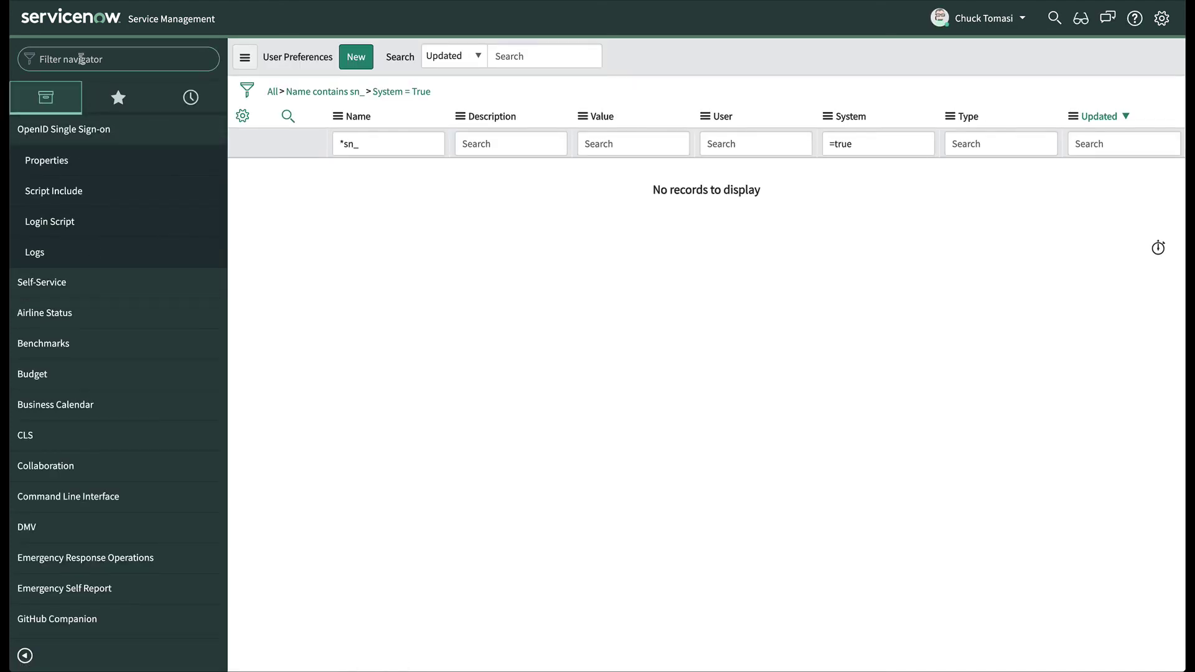
type("gift")
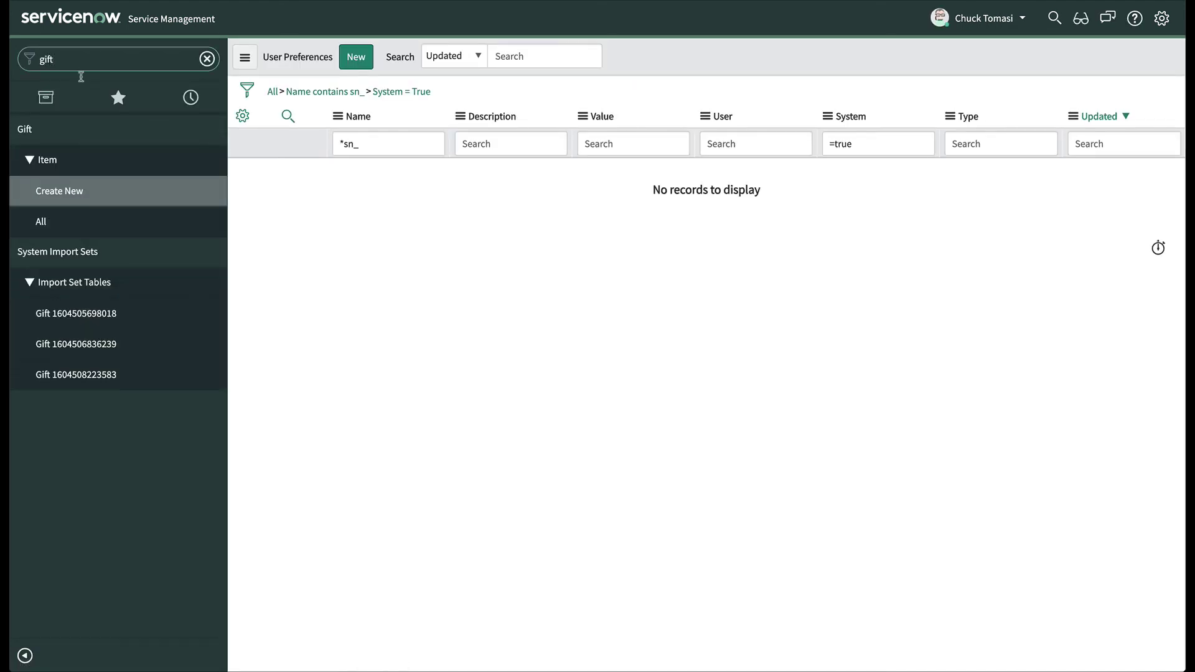
left_click(41, 222)
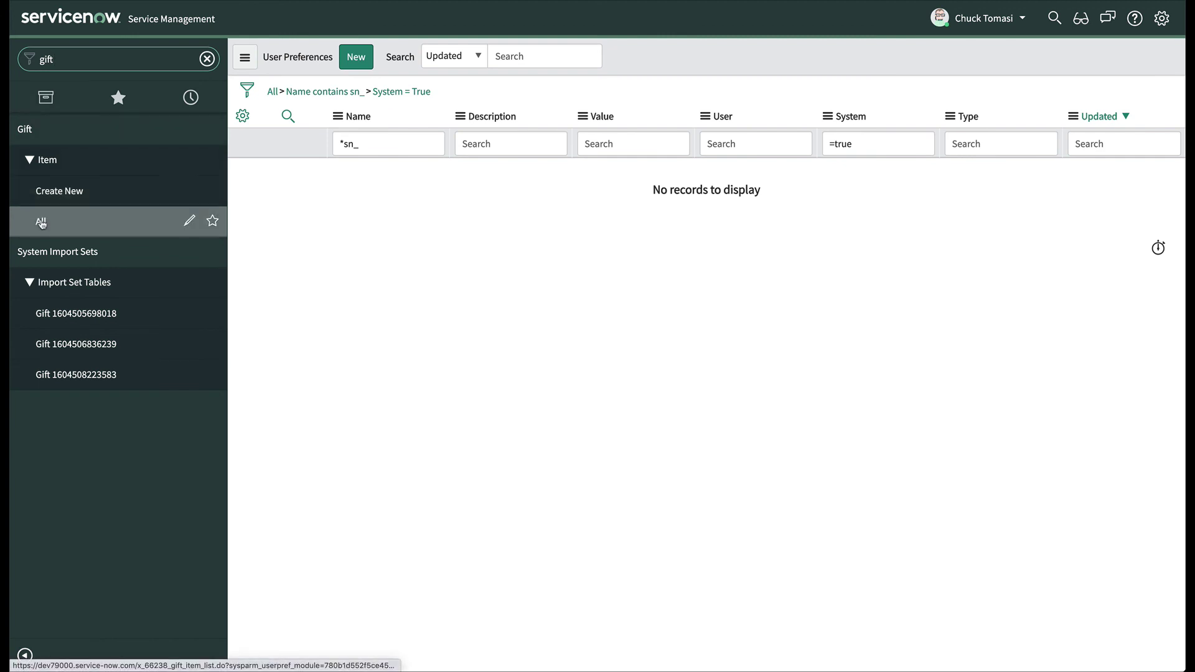